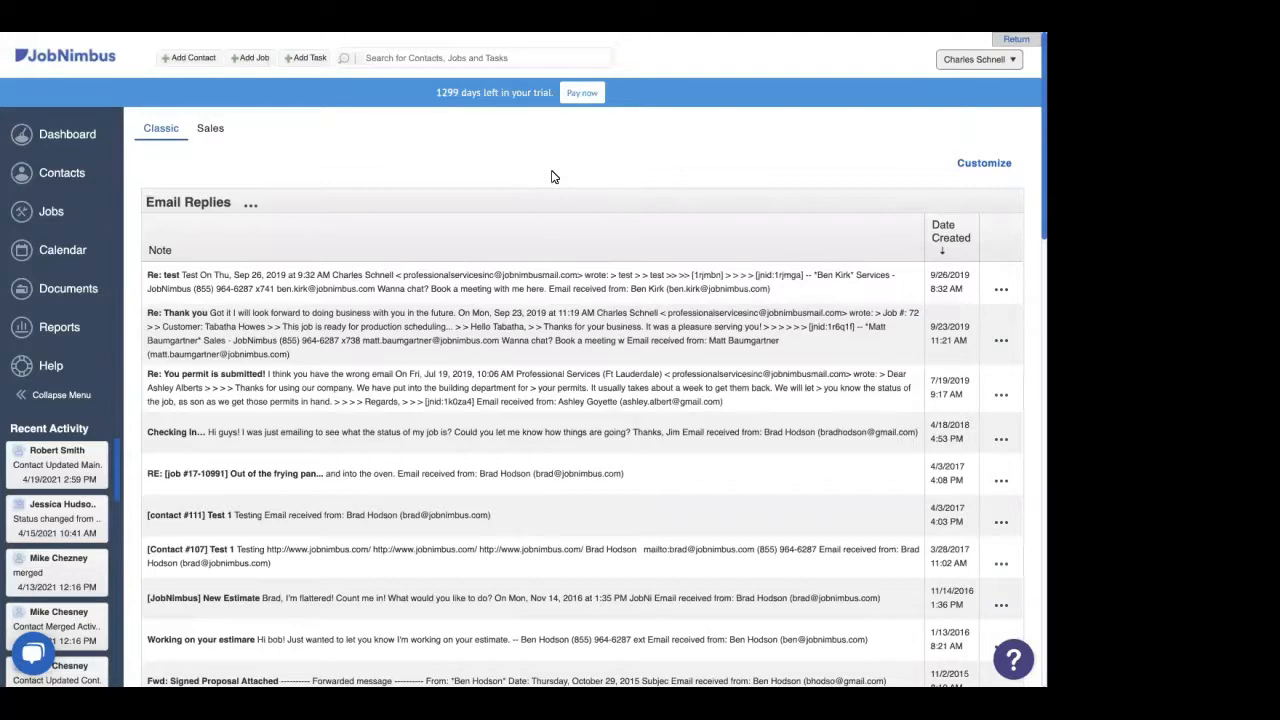
# - Open the saved Moved to Lost report and review its status changes grouped by note
pyautogui.click(47, 334)
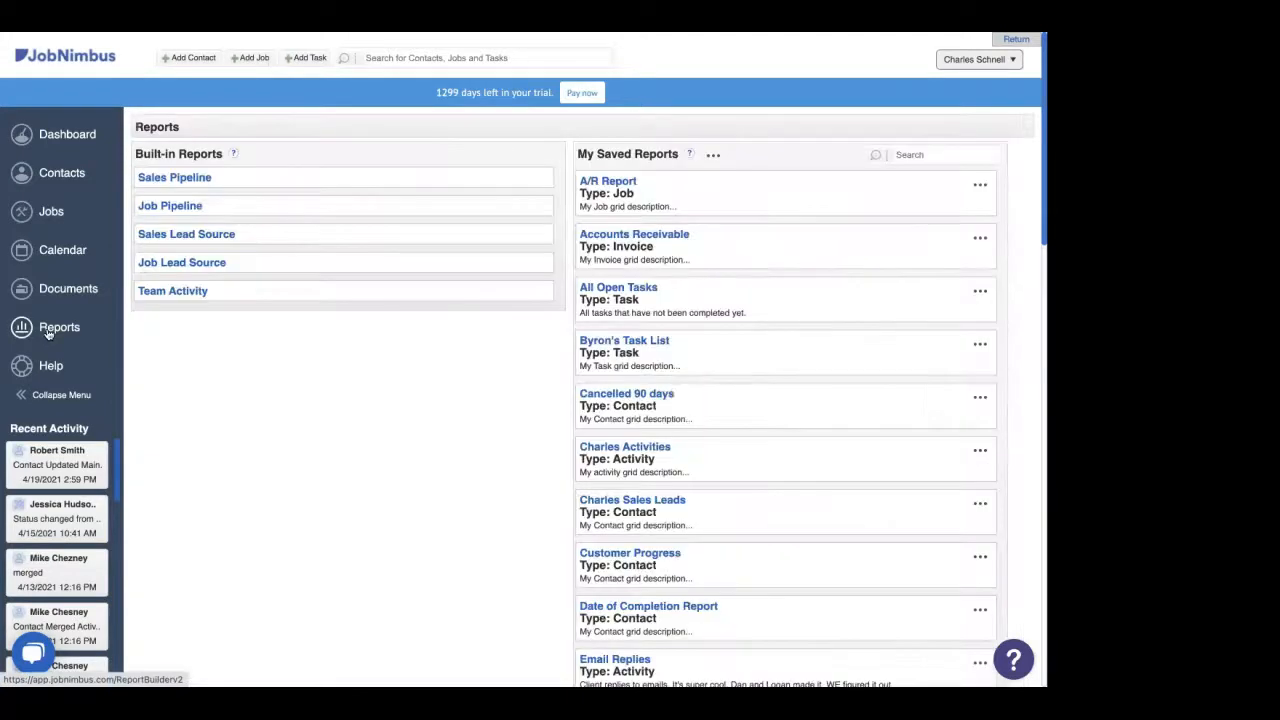
pyautogui.scroll(-5, 600, 468)
pyautogui.scroll(-4, 600, 468)
pyautogui.scroll(-3, 597, 464)
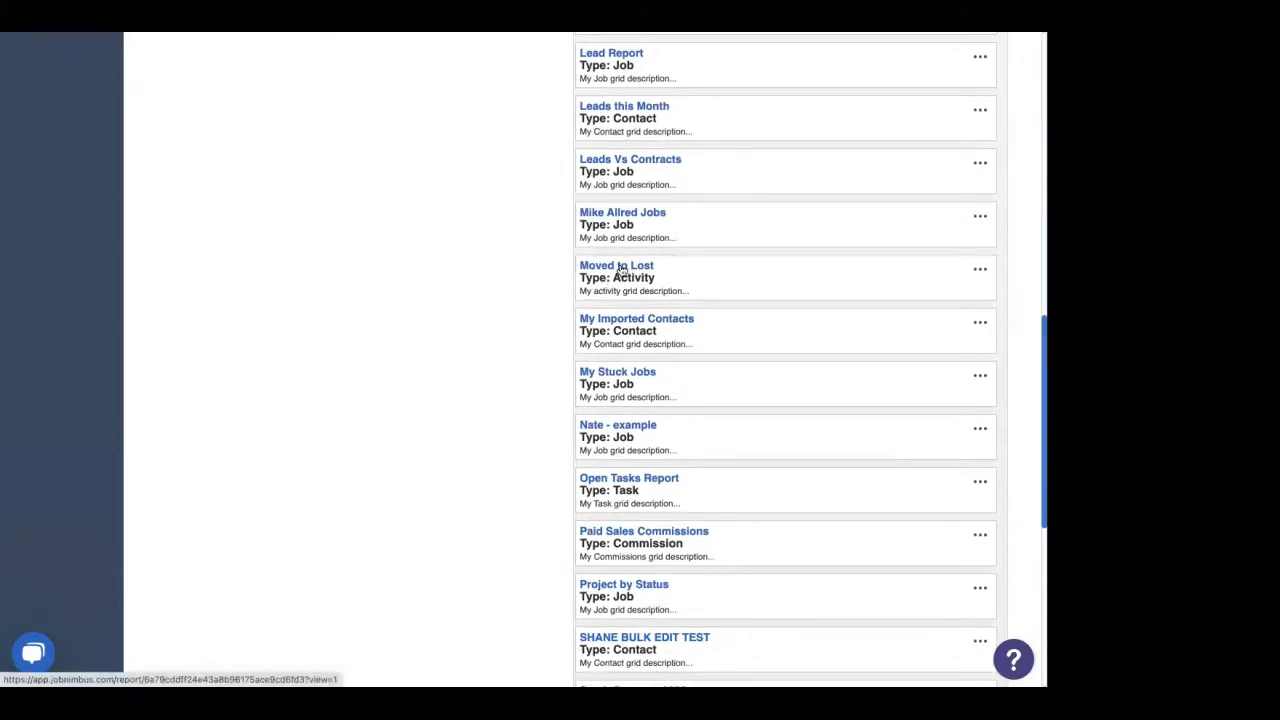
pyautogui.click(620, 268)
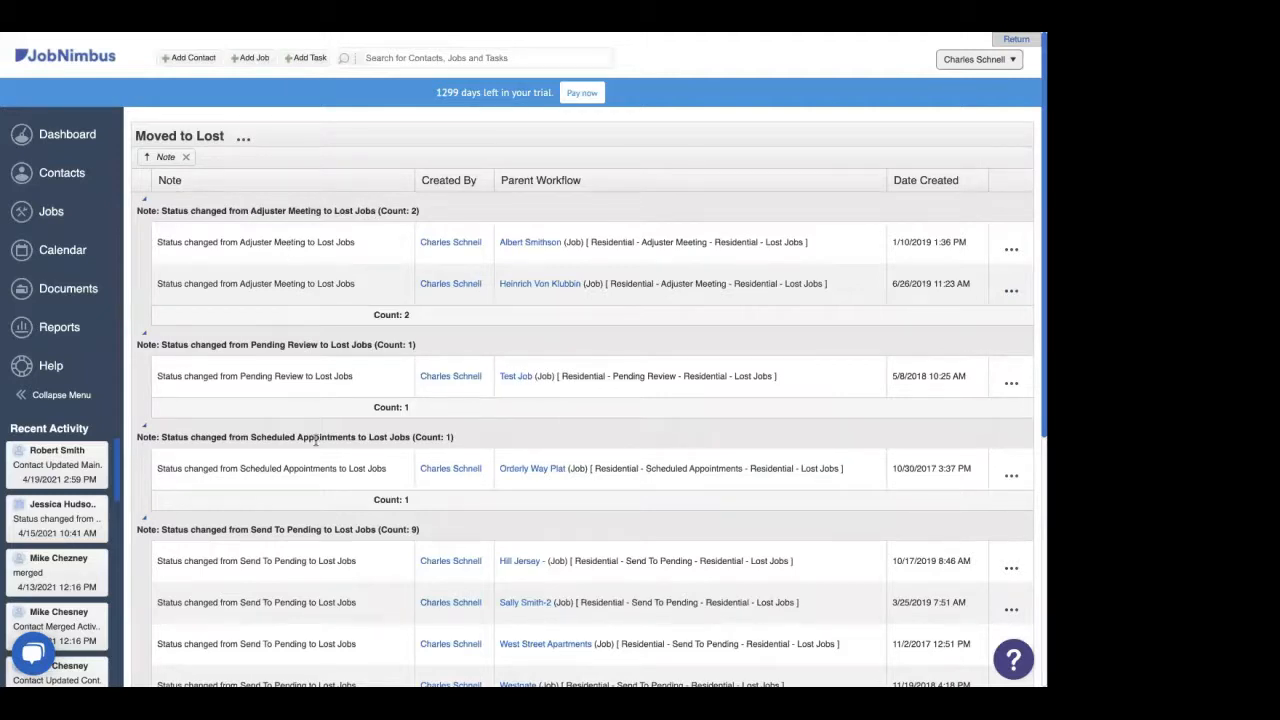
pyautogui.scroll(-5, 315, 440)
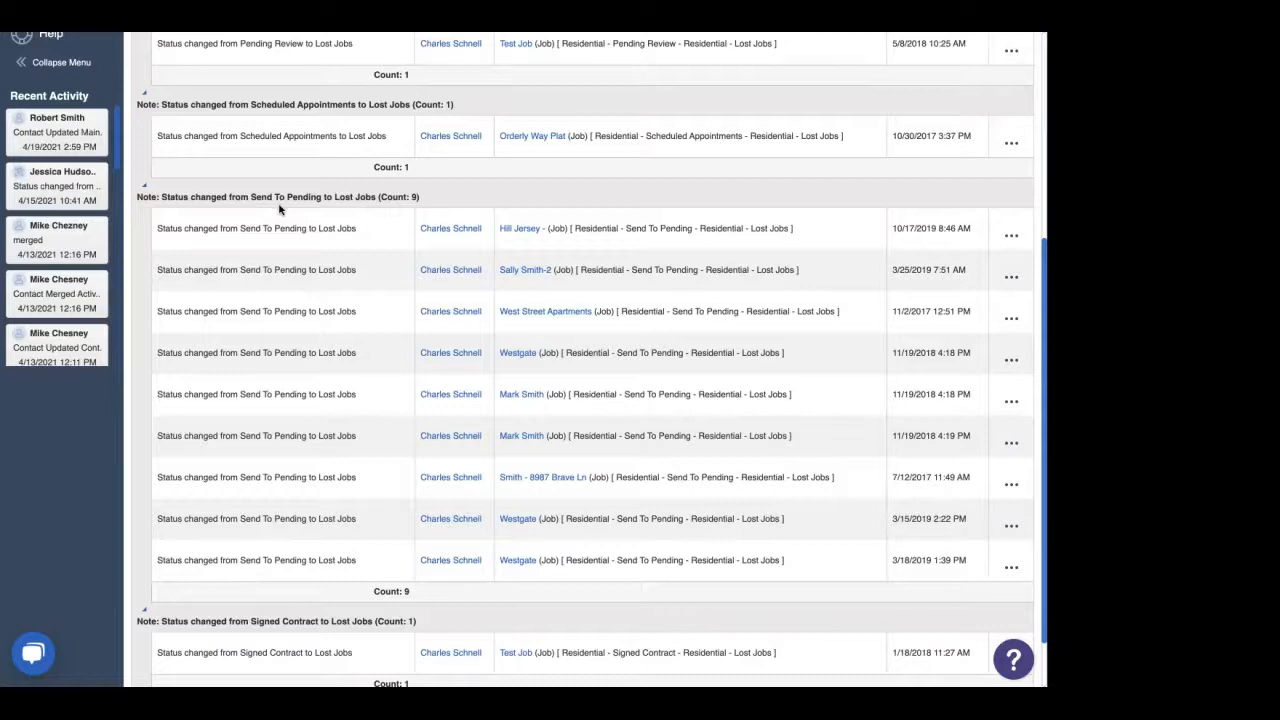
pyautogui.scroll(3, 280, 207)
pyautogui.scroll(2, 278, 205)
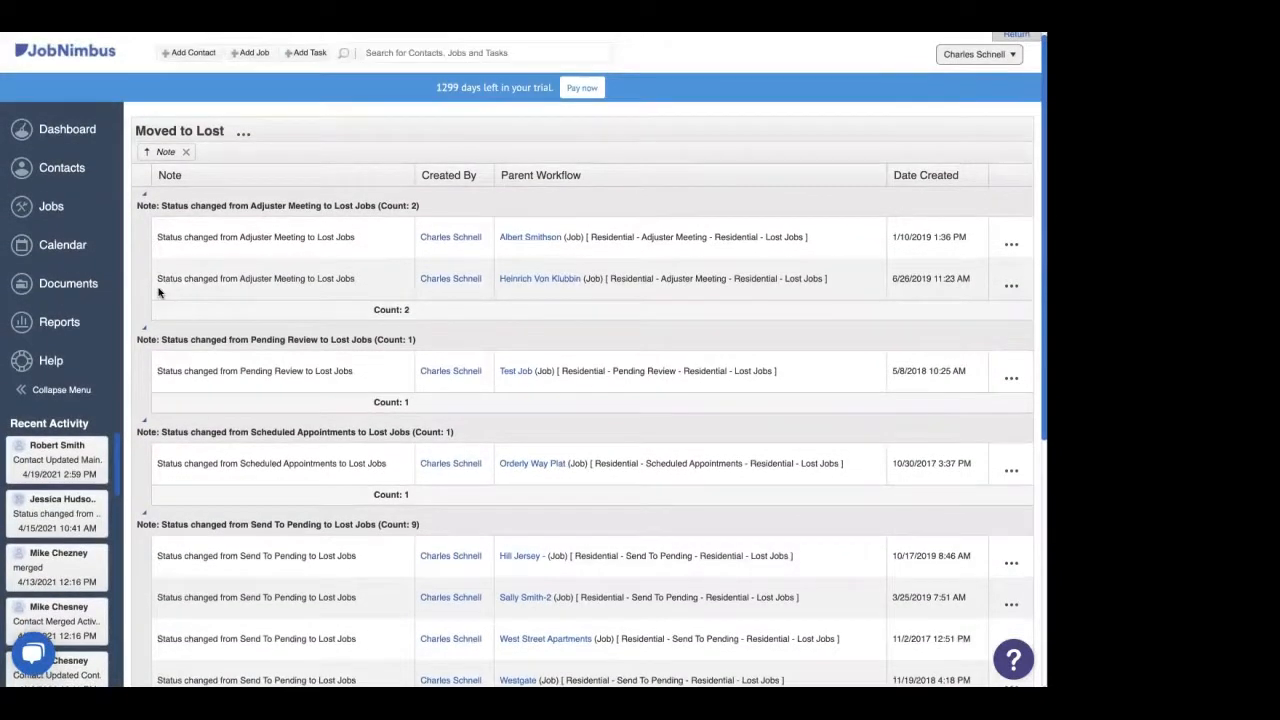
# - Open the saved My Stuck Jobs report and review its jobs grouped by status and sales rep
pyautogui.click(77, 328)
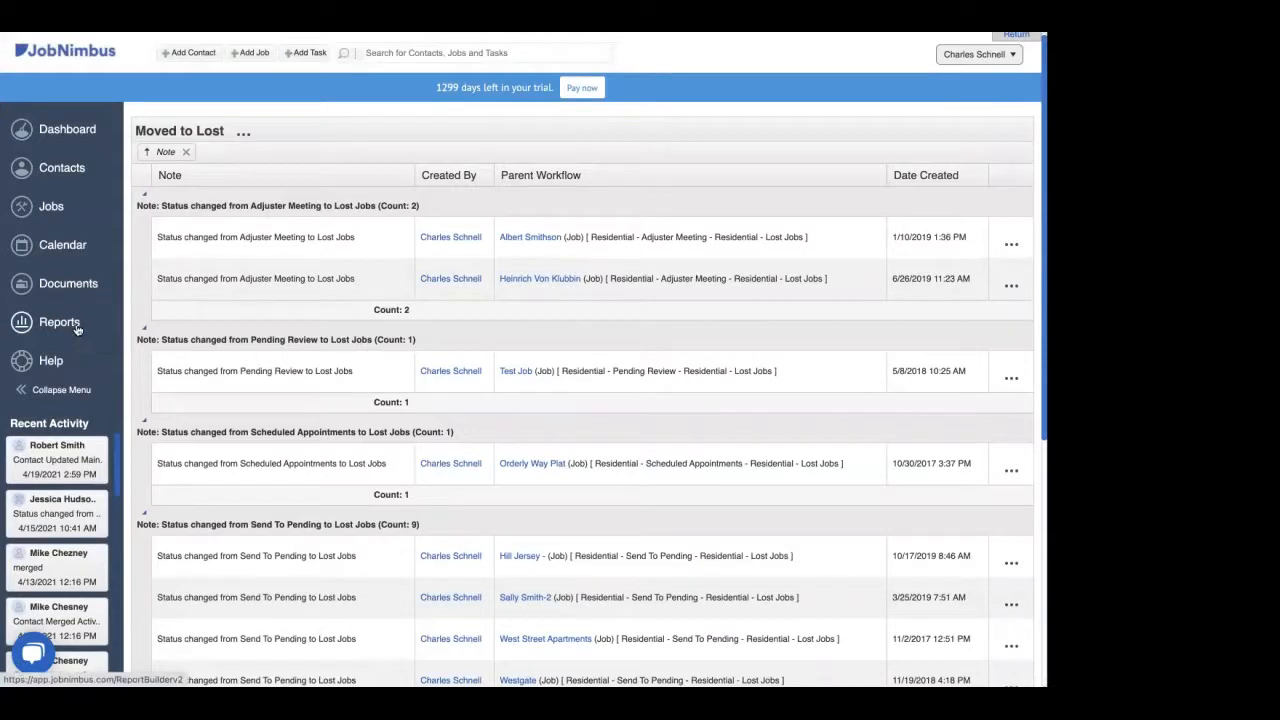
pyautogui.scroll(-8, 656, 487)
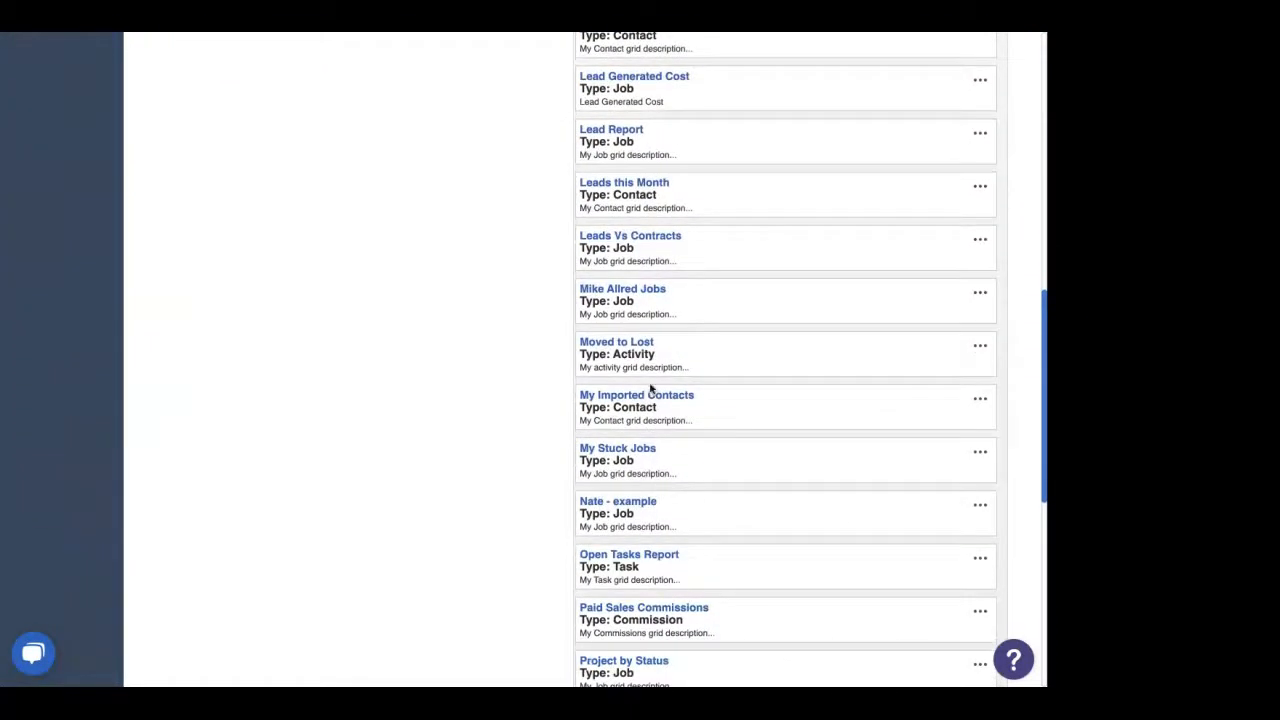
pyautogui.click(615, 449)
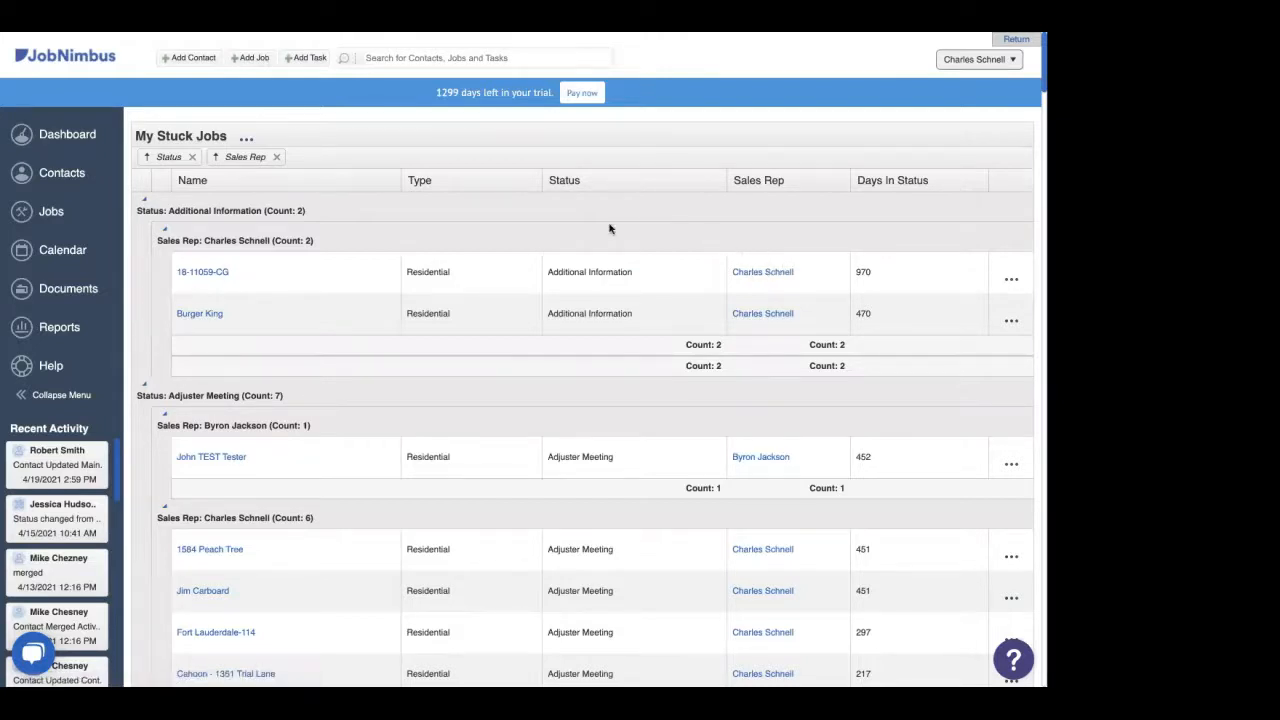
pyautogui.scroll(-3, 526, 260)
pyautogui.scroll(-4, 530, 258)
pyautogui.scroll(7, 529, 257)
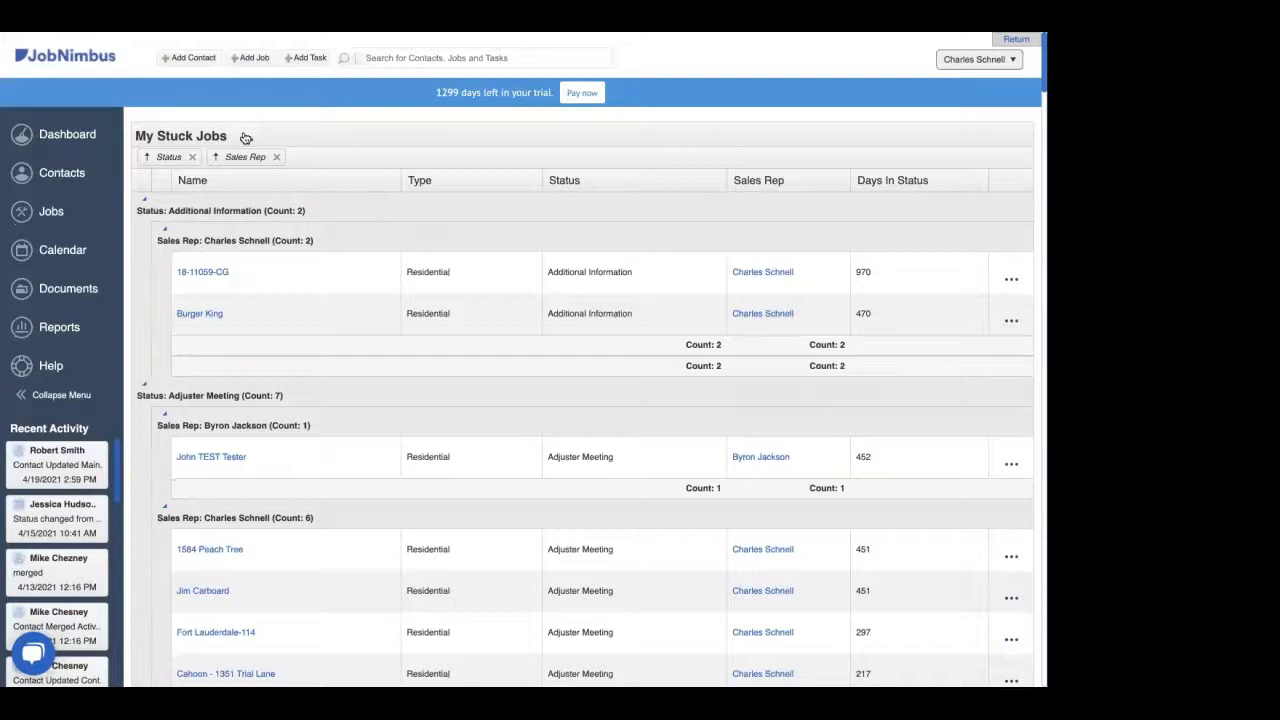
# - Open the My Stuck Jobs report for editing and start a new filter on Status
pyautogui.click(247, 139)
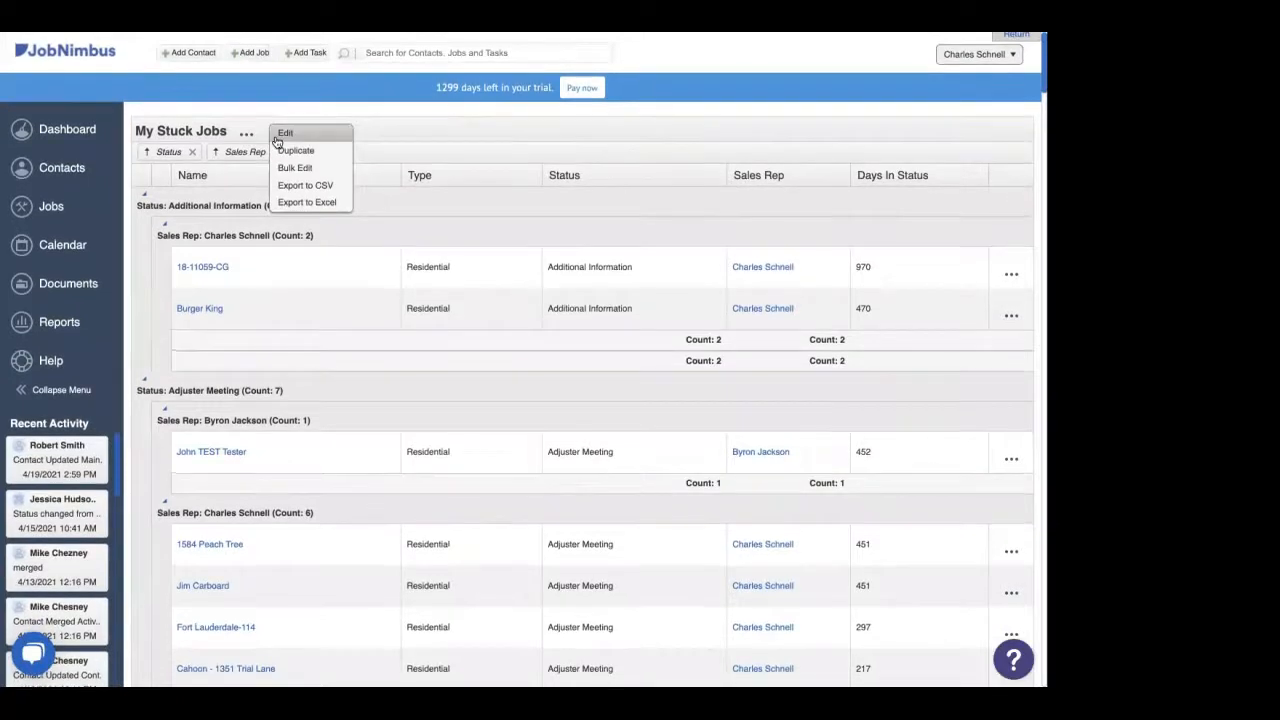
pyautogui.click(280, 134)
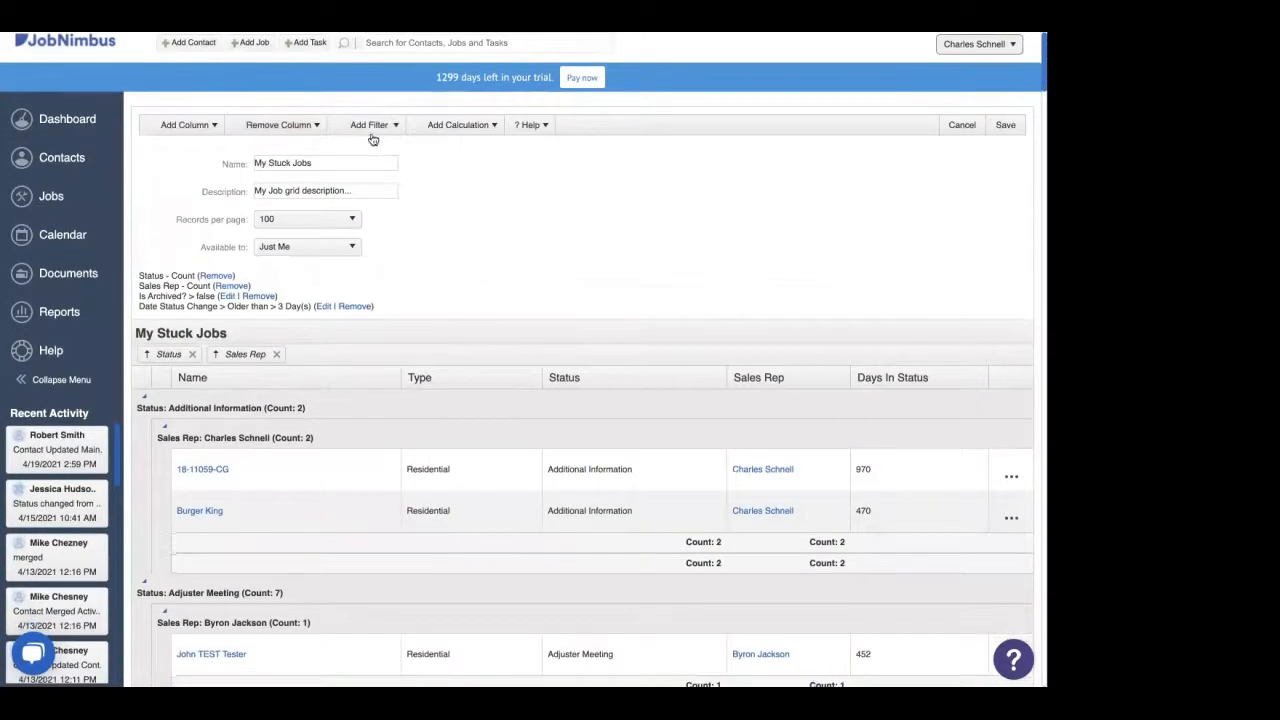
pyautogui.click(373, 126)
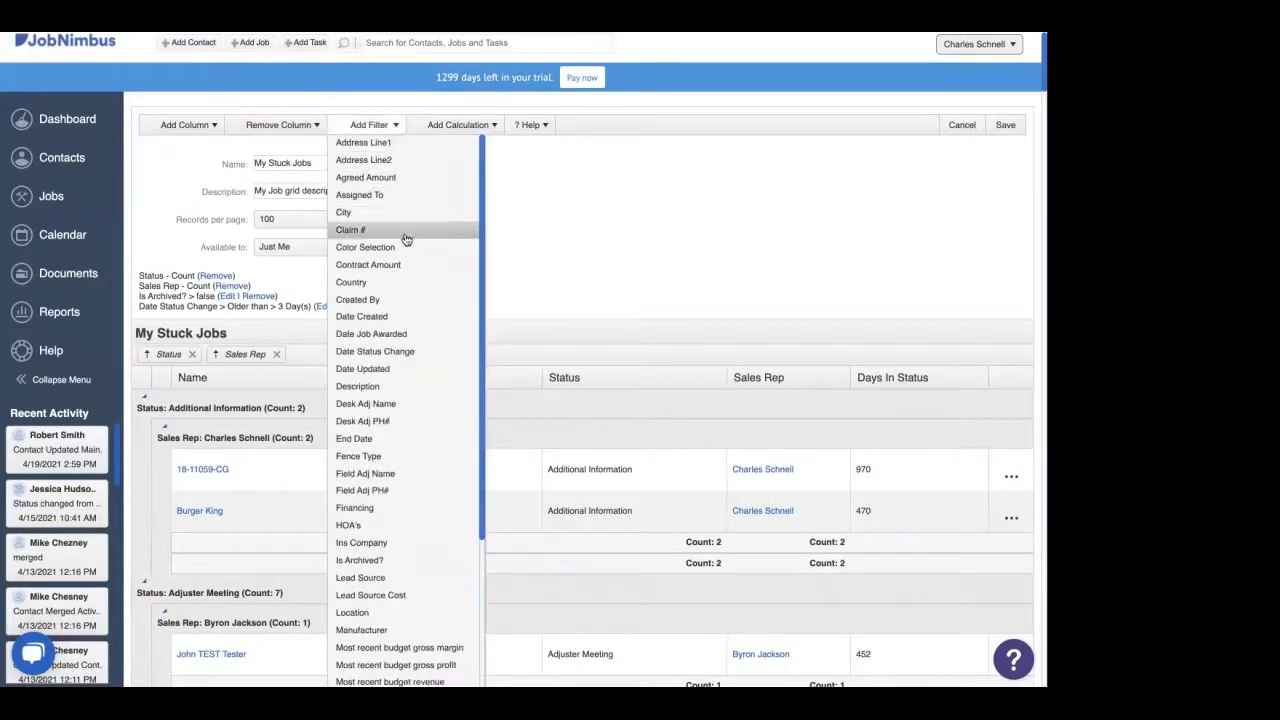
pyautogui.scroll(-3, 404, 248)
pyautogui.scroll(-8, 404, 248)
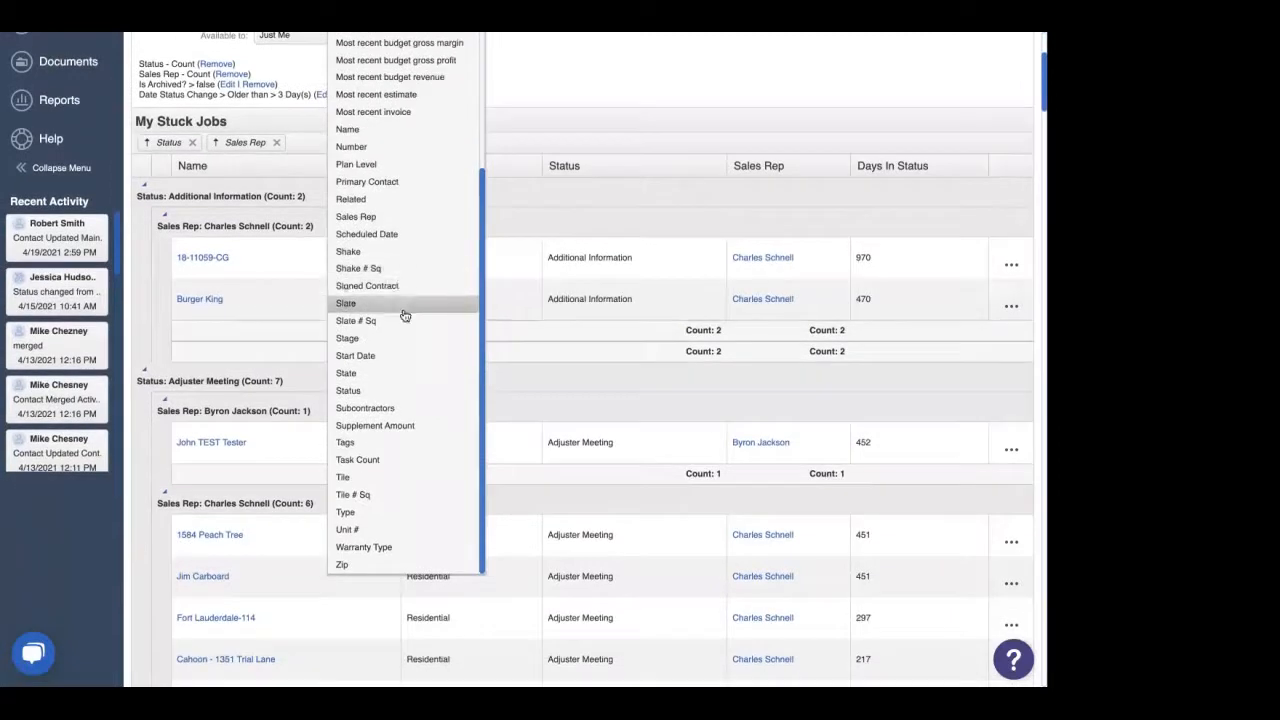
pyautogui.click(405, 391)
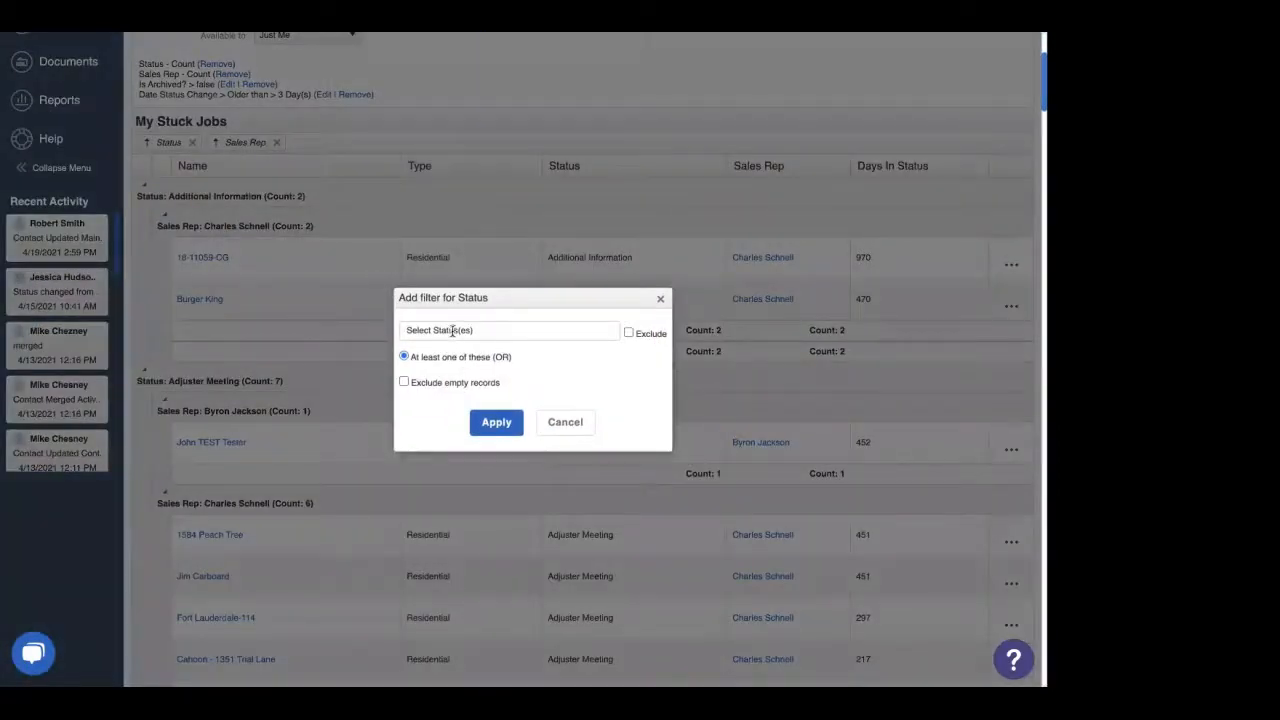
# - Filter the report to the statuses All Workflows - Incoming Leads and All Workflows - Obtain Permit
pyautogui.click(456, 331)
pyautogui.click(457, 349)
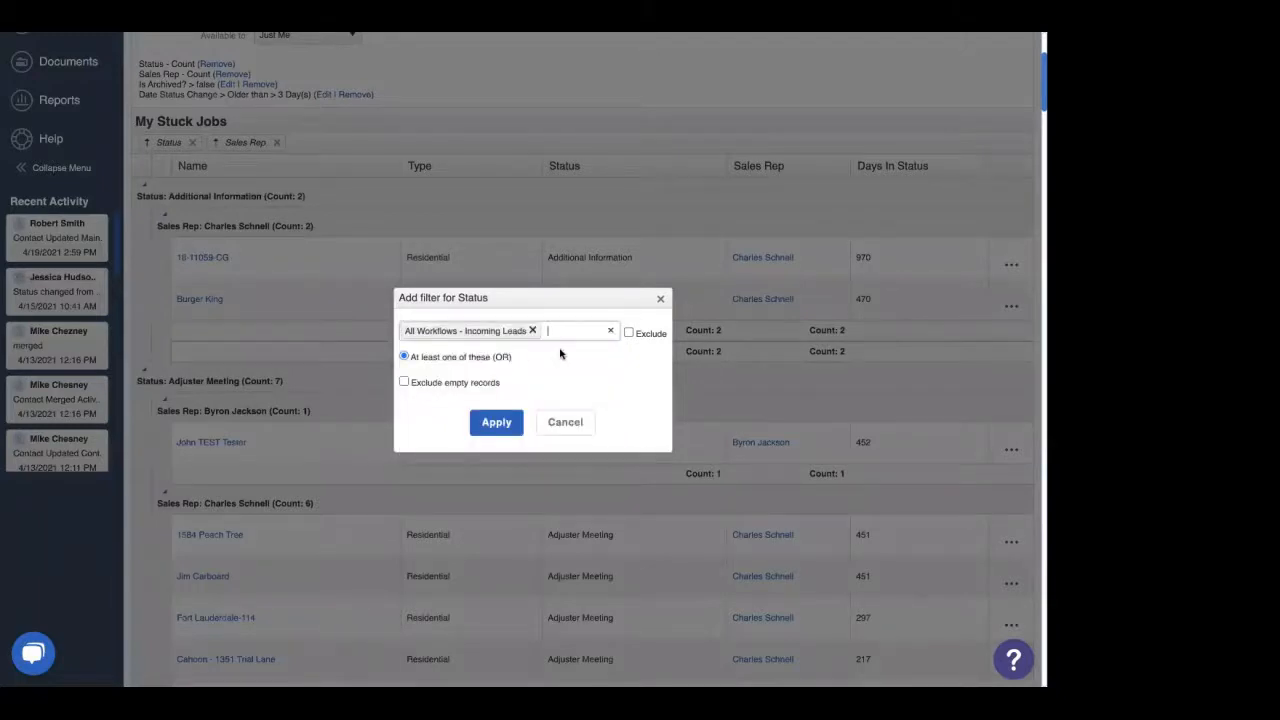
pyautogui.write('all wor')
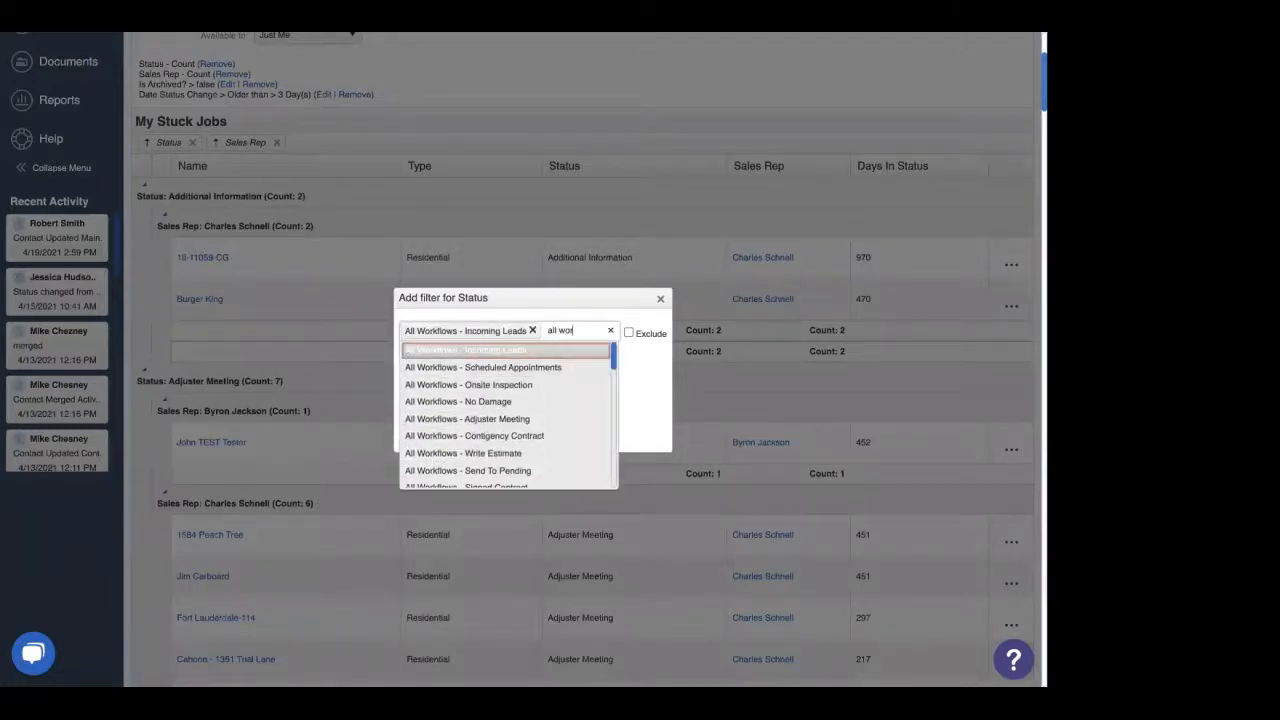
pyautogui.write('kflows')
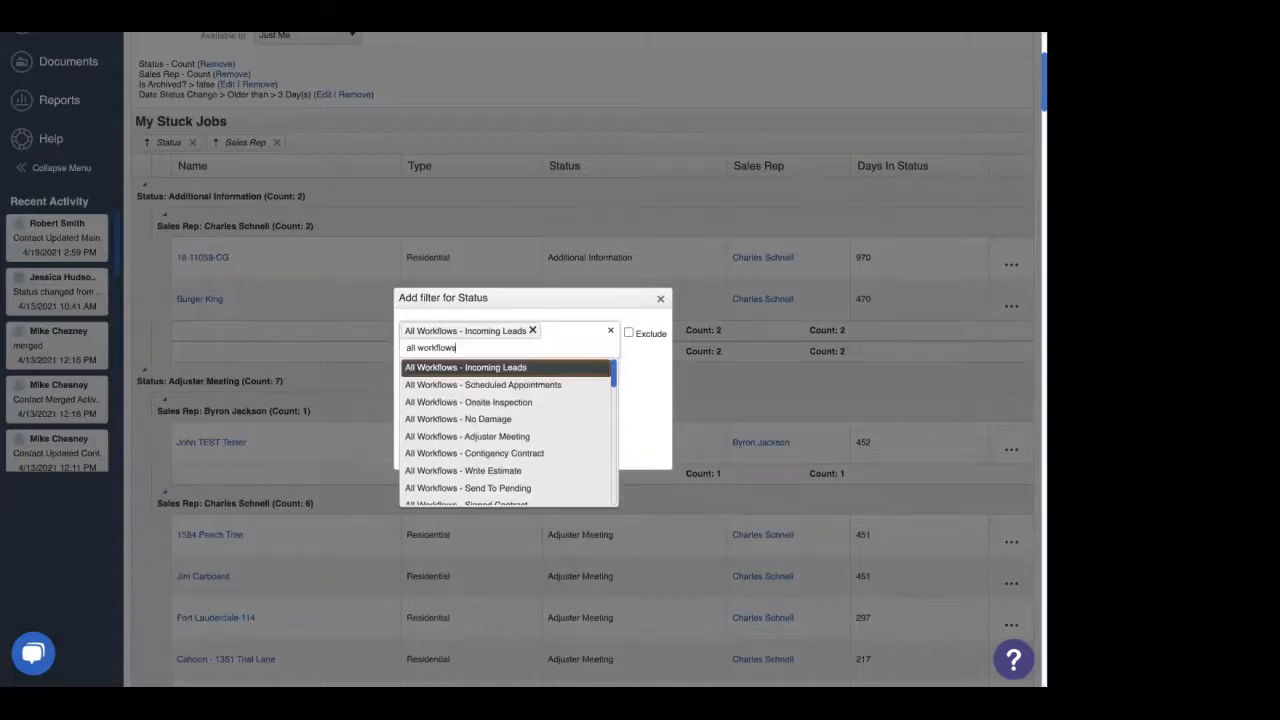
pyautogui.write(' - ob')
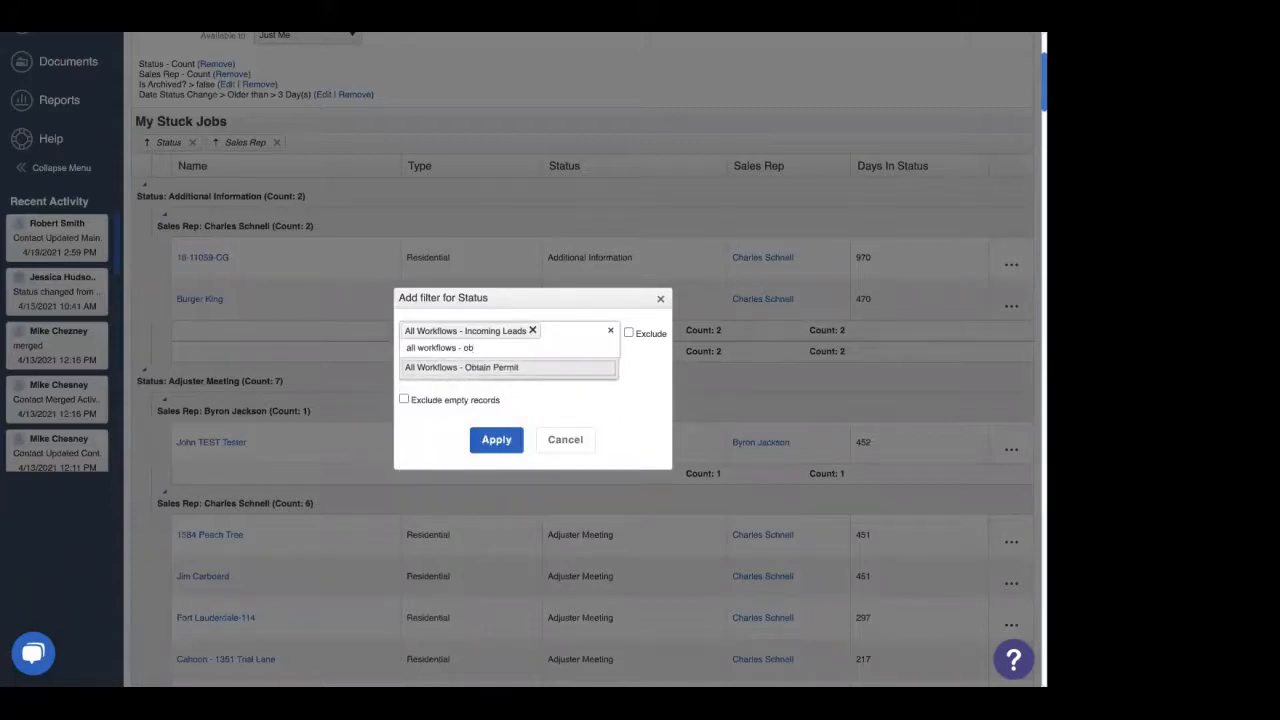
pyautogui.press('Return')
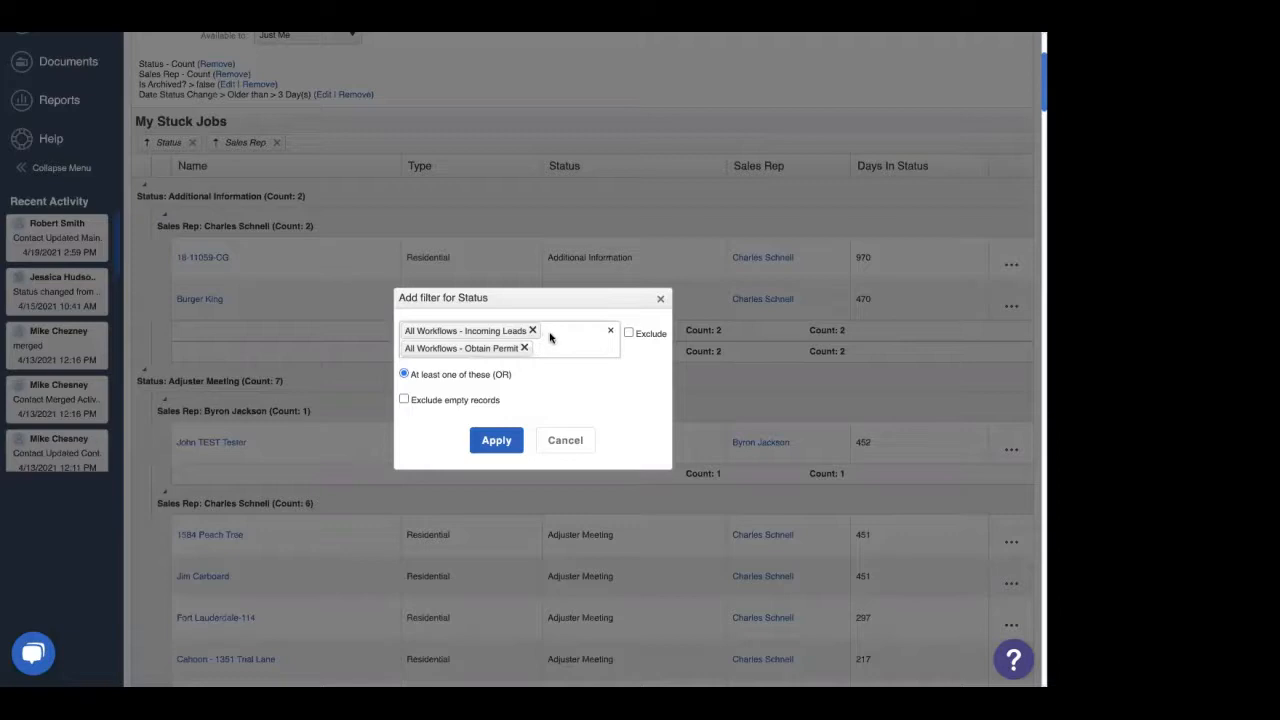
pyautogui.click(496, 440)
# - Check the filtered job list and save the My Stuck Jobs report
pyautogui.scroll(-5, 585, 350)
pyautogui.scroll(-10, 585, 353)
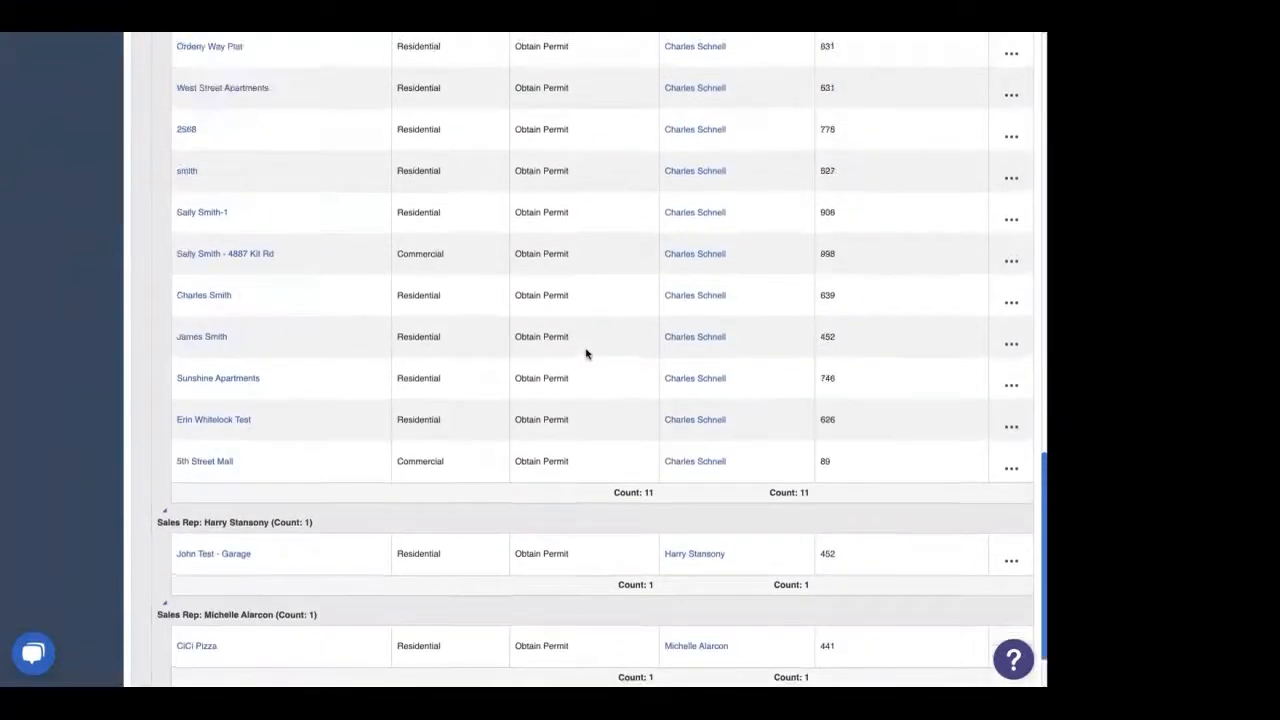
pyautogui.scroll(15, 586, 354)
pyautogui.click(1006, 141)
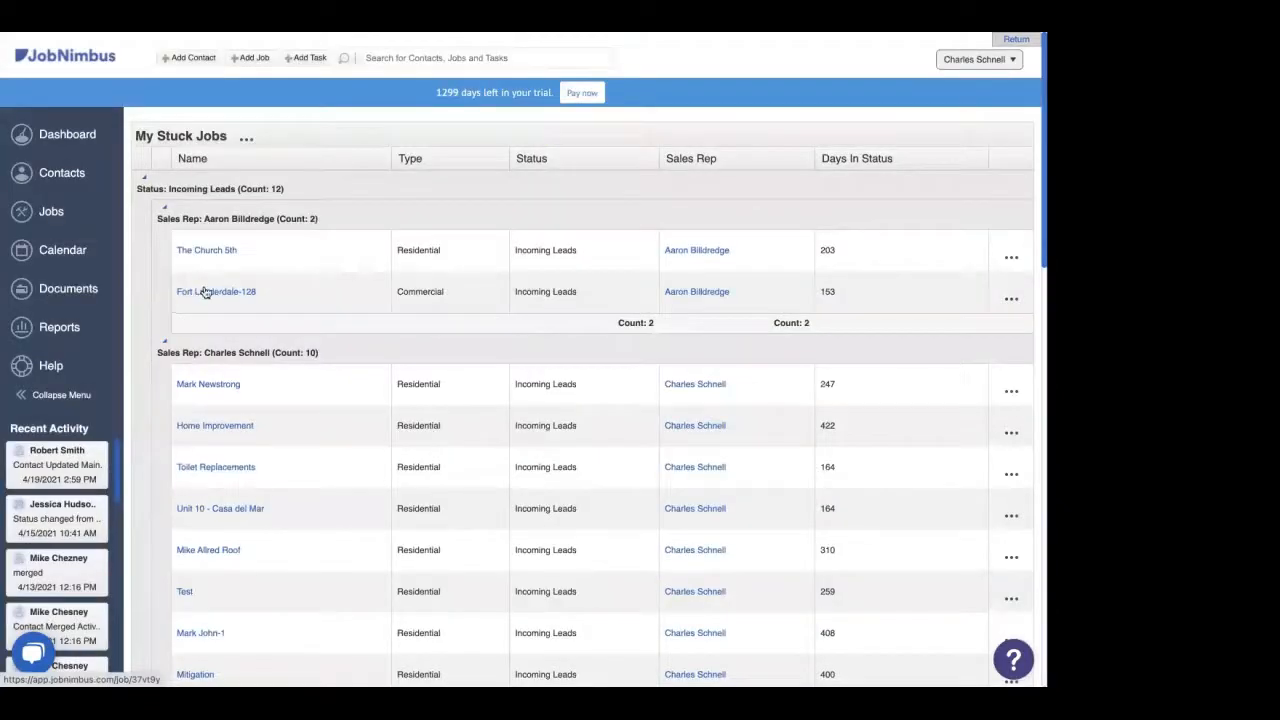
# - Customize the Classic dashboard to include the Moved to Lost and My Stuck Jobs reports
pyautogui.click(60, 140)
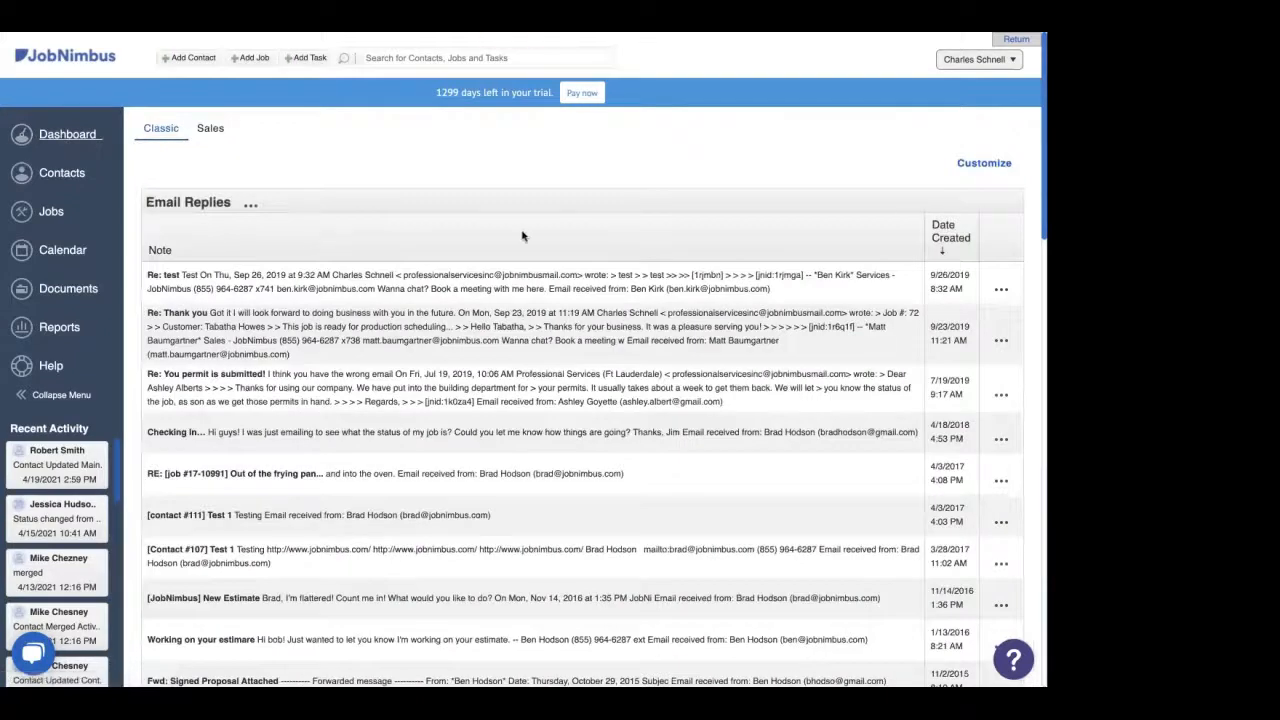
pyautogui.click(966, 163)
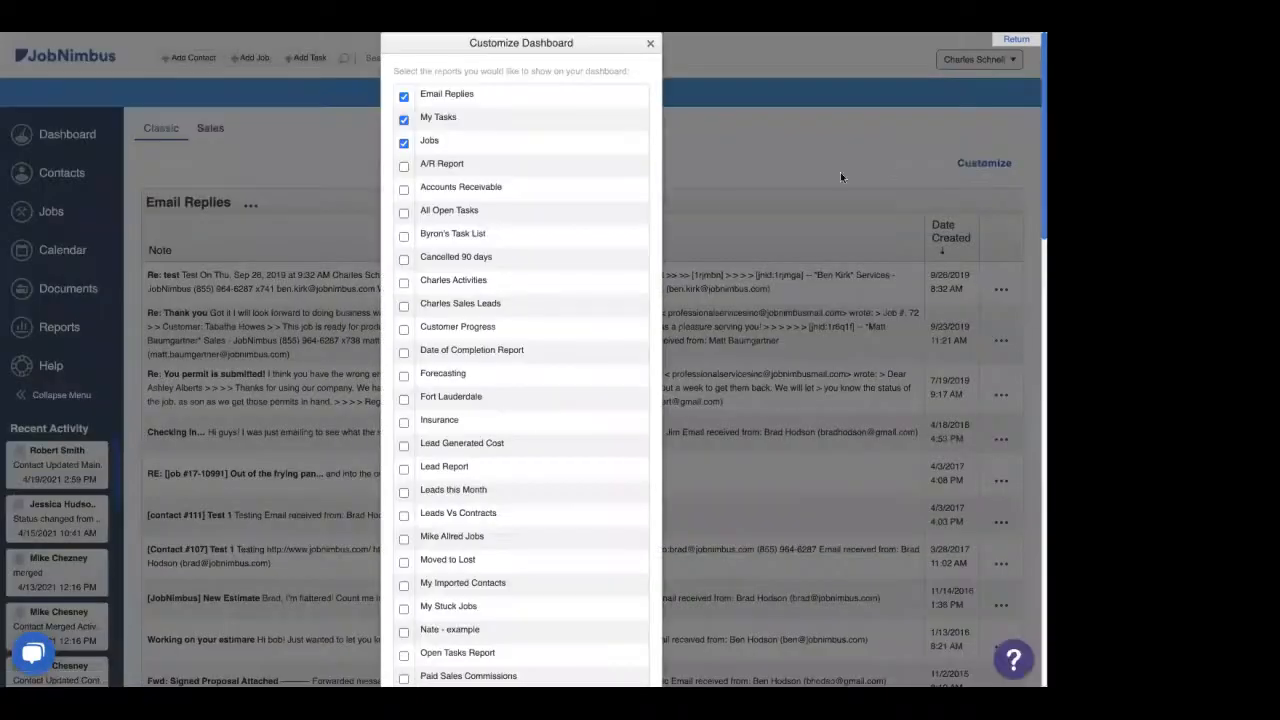
pyautogui.scroll(-5, 585, 290)
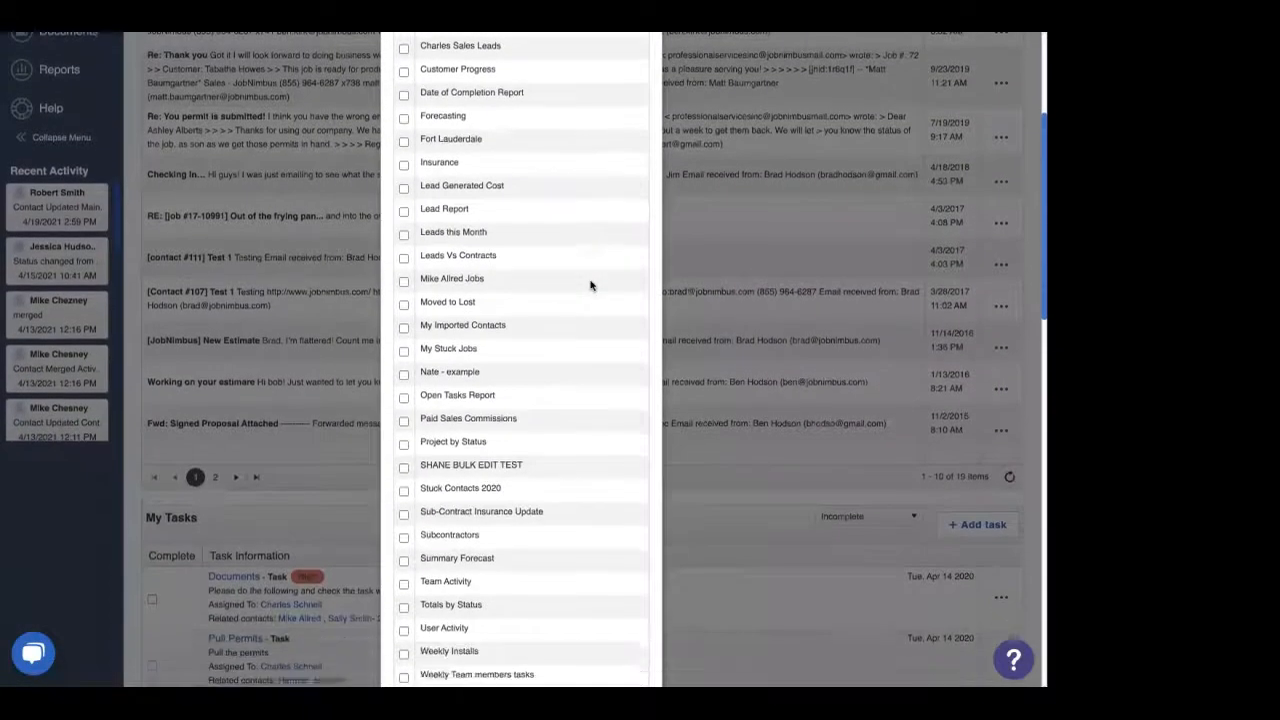
pyautogui.scroll(-5, 590, 286)
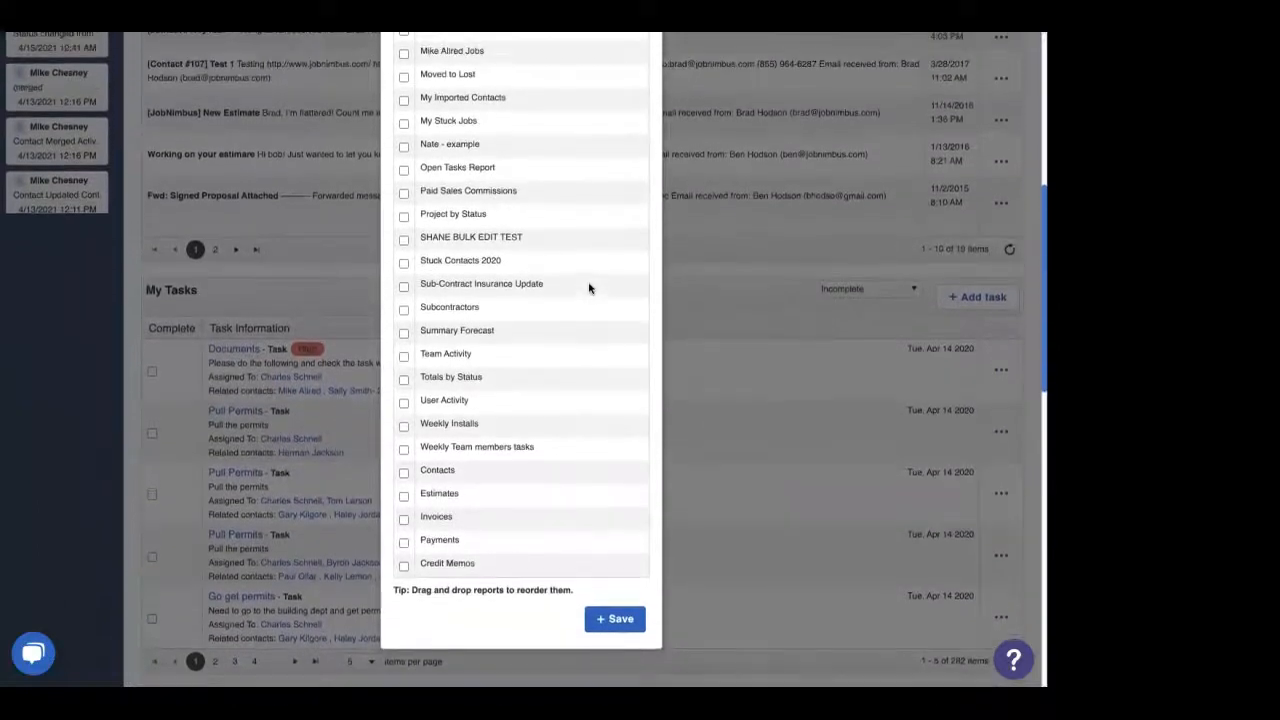
pyautogui.scroll(2, 589, 288)
pyautogui.click(405, 151)
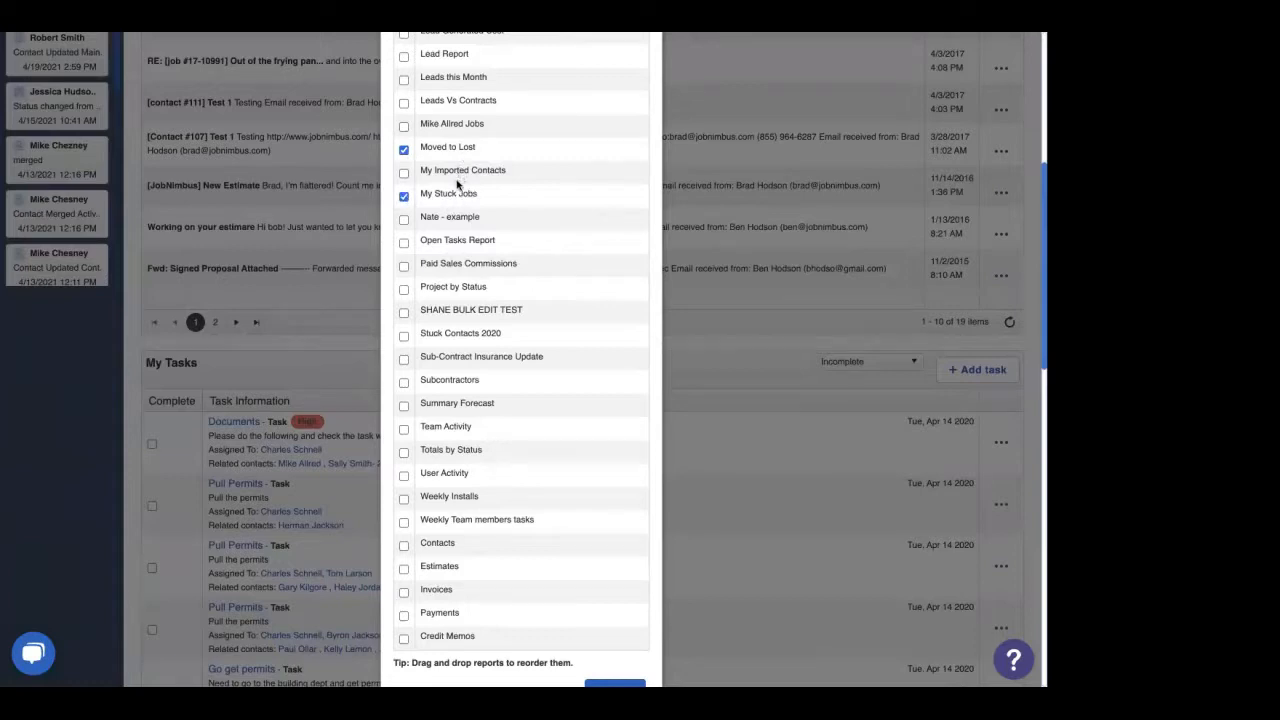
# - Move My Stuck Jobs directly below Email Replies in the dashboard's report order and save the customization
pyautogui.moveTo(458, 195); pyautogui.dragTo(474, 63)
pyautogui.scroll(-1, 474, 63)
pyautogui.scroll(5, 474, 70)
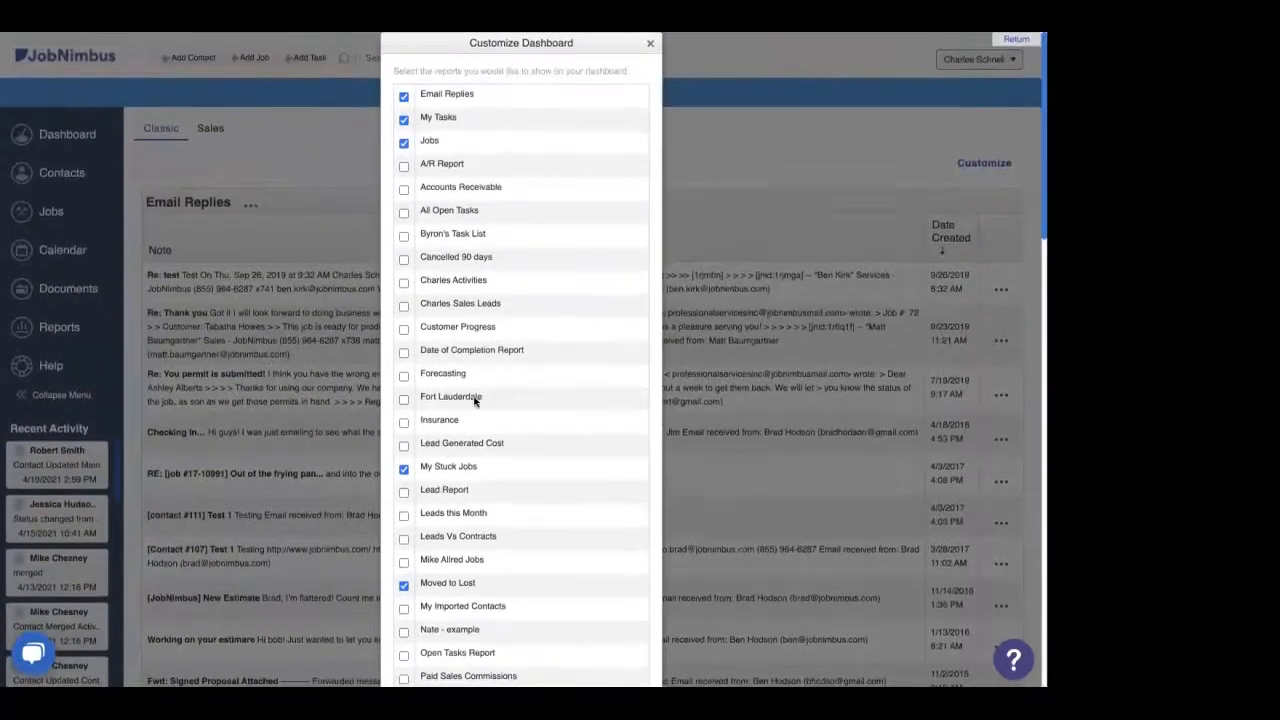
pyautogui.moveTo(428, 465); pyautogui.dragTo(467, 119)
pyautogui.scroll(-1, 475, 153)
pyautogui.scroll(1, 475, 153)
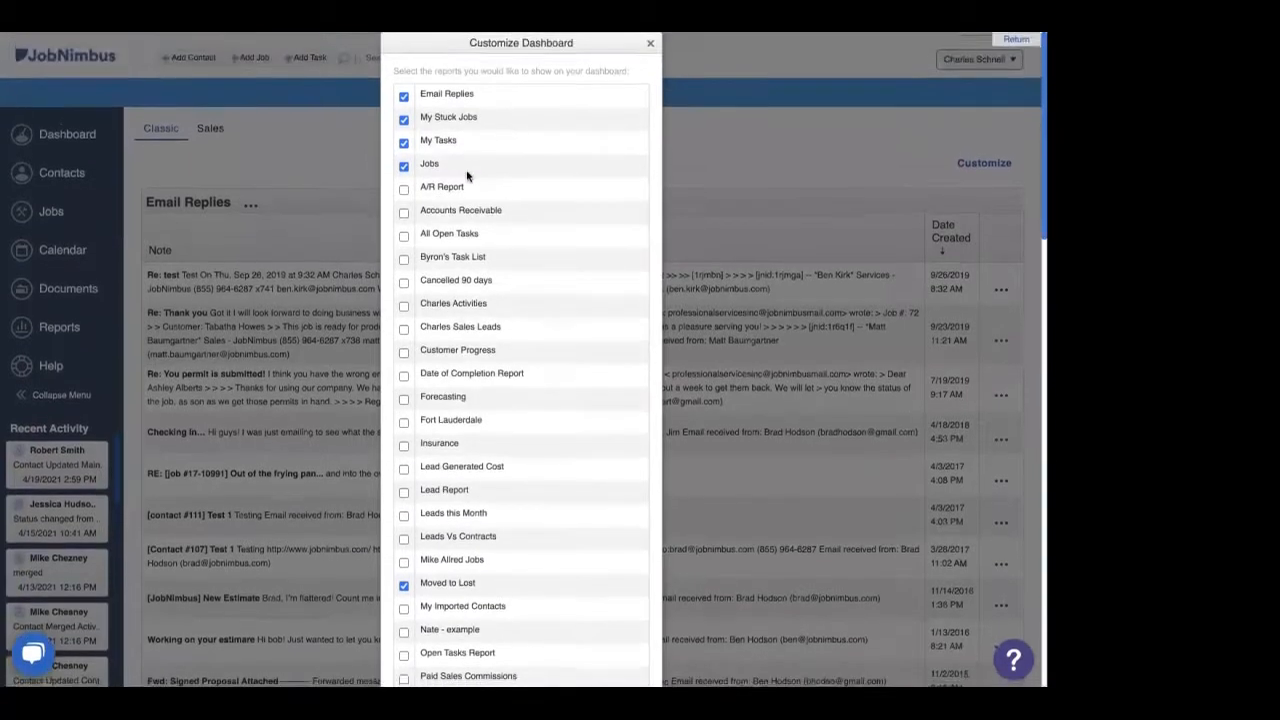
pyautogui.scroll(-10, 467, 176)
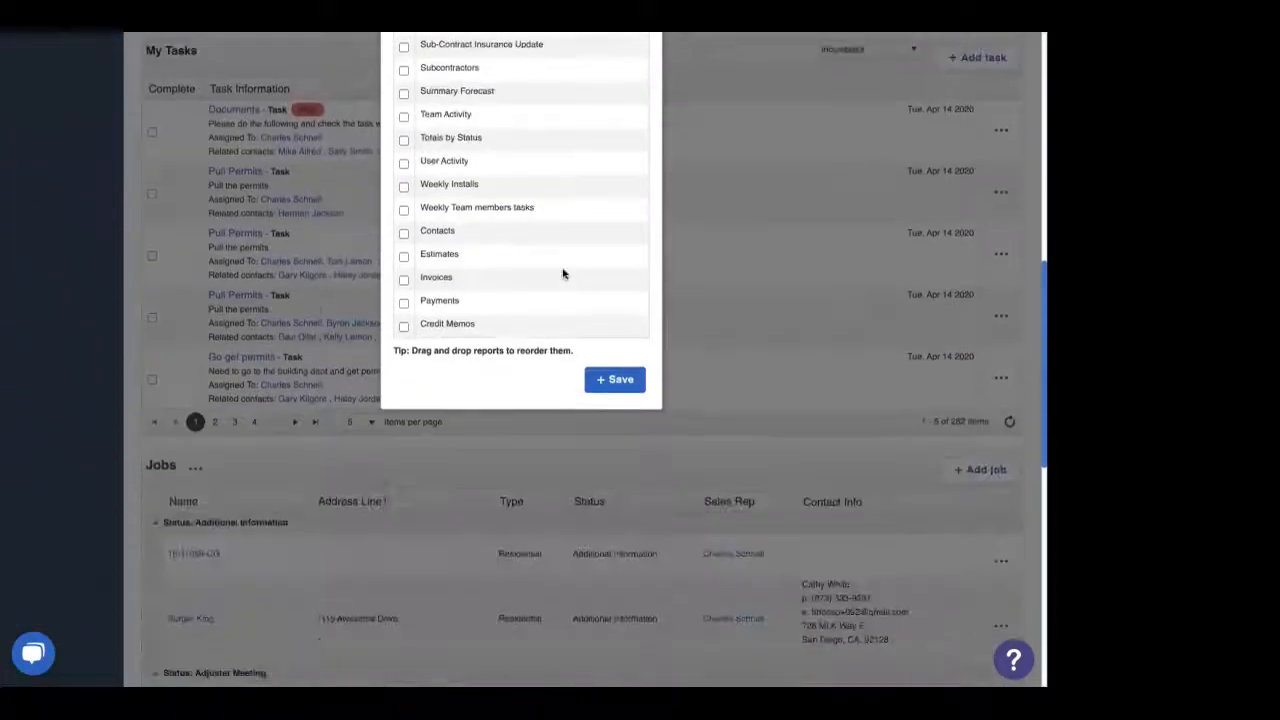
pyautogui.click(613, 379)
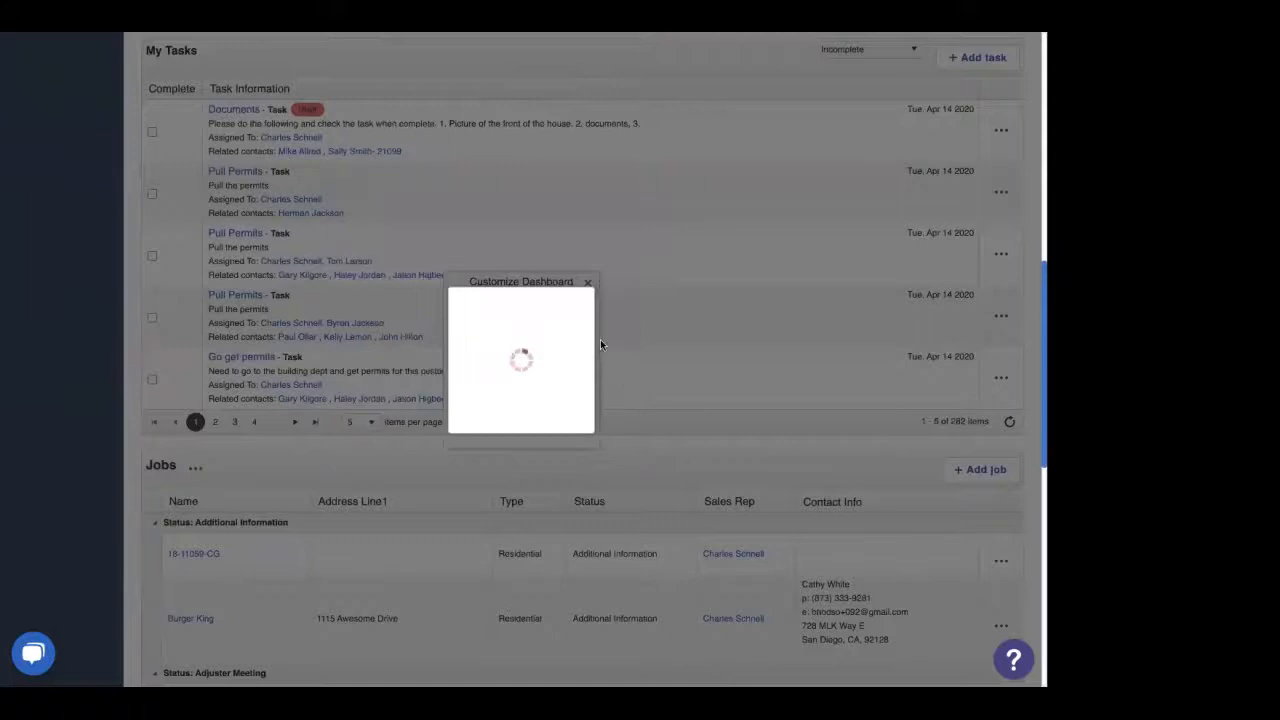
# - Review the My Stuck Jobs section and the reports below it on the dashboard
pyautogui.scroll(-2, 647, 340)
pyautogui.scroll(4, 648, 338)
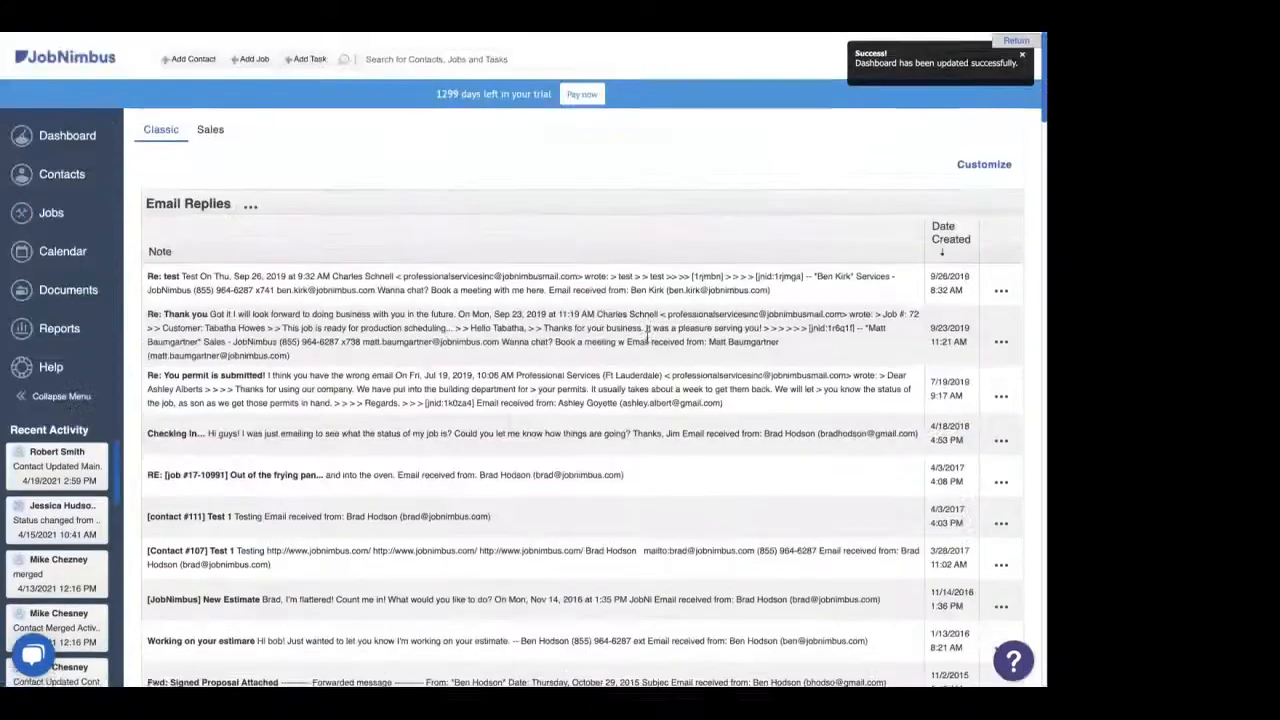
pyautogui.scroll(-5, 647, 340)
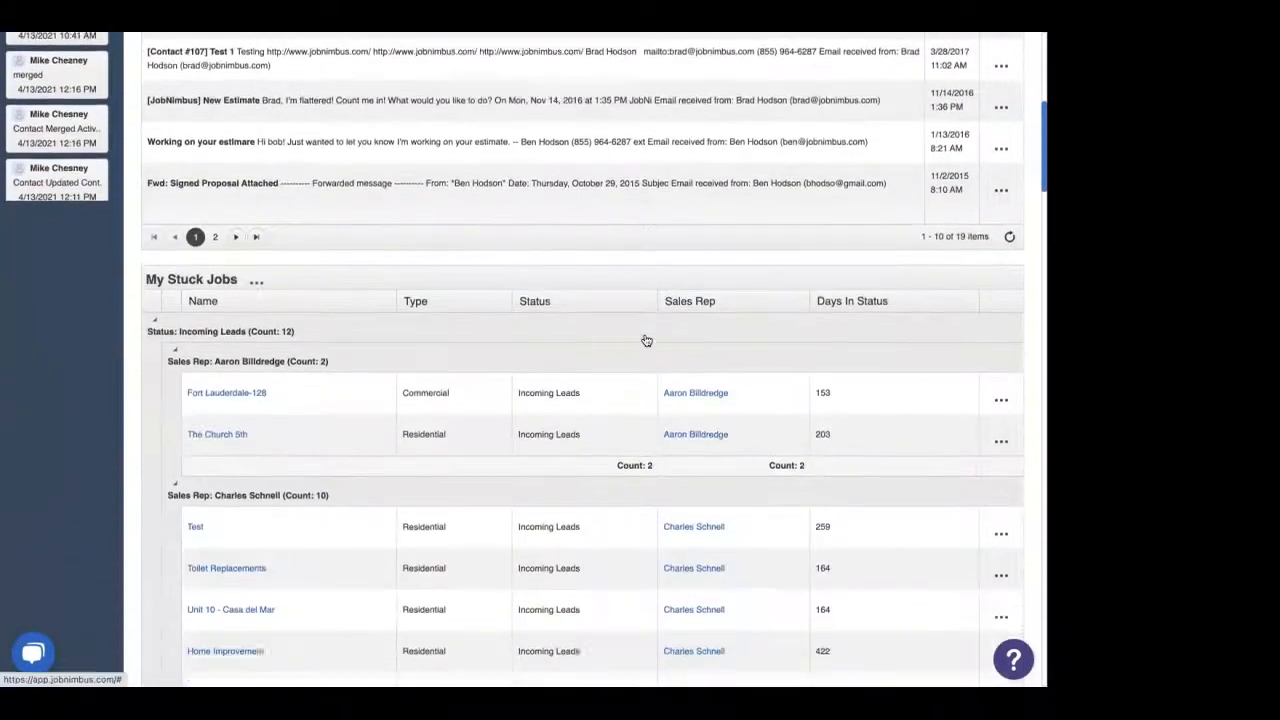
pyautogui.scroll(-2, 647, 340)
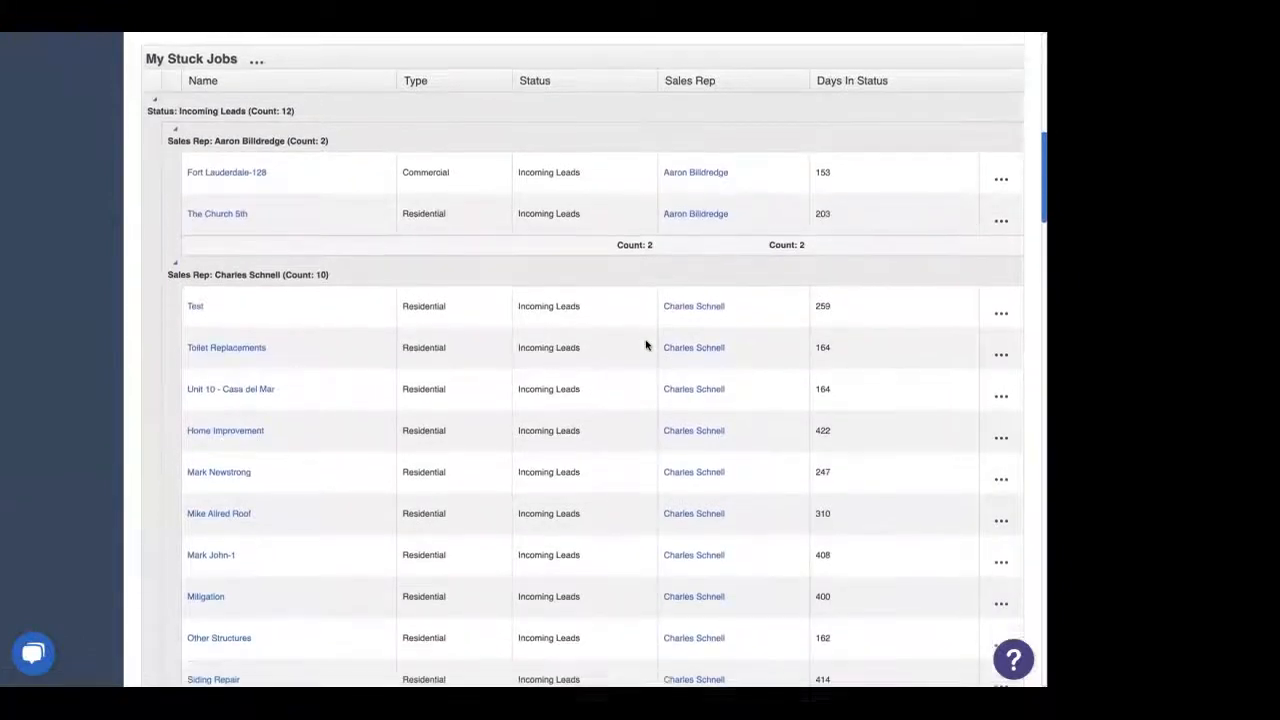
pyautogui.scroll(-7, 645, 345)
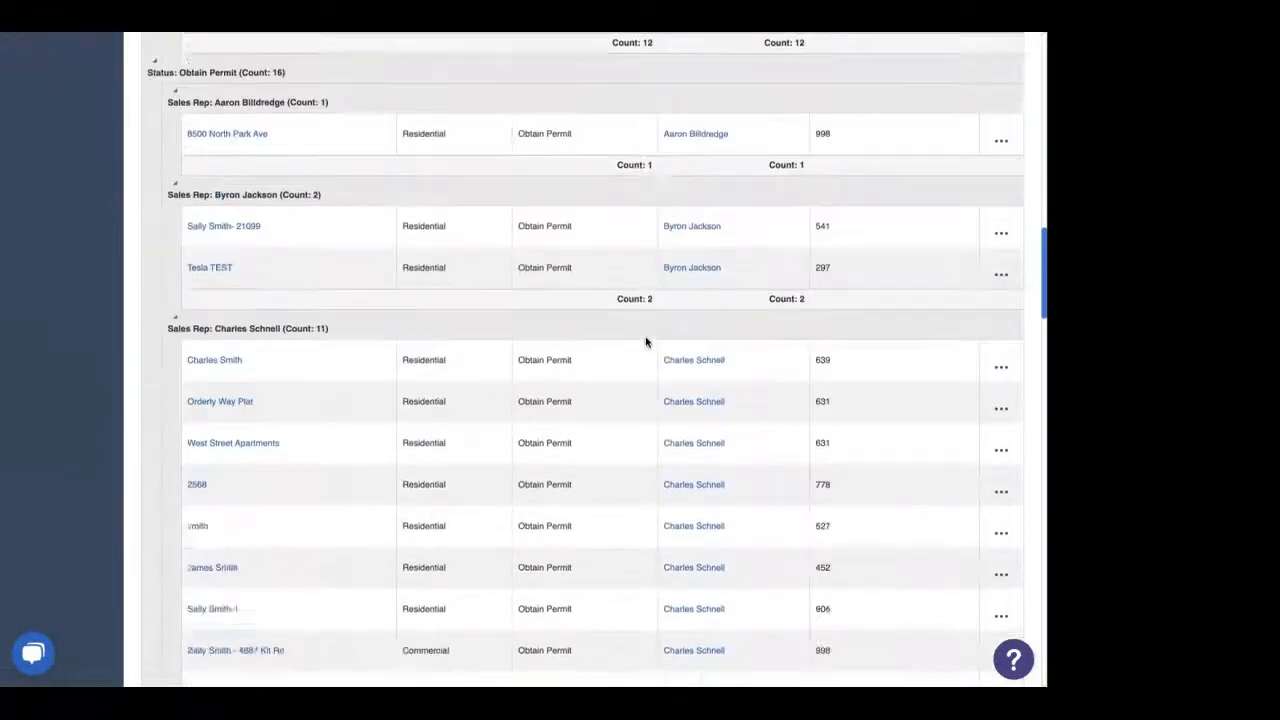
pyautogui.scroll(-15, 645, 342)
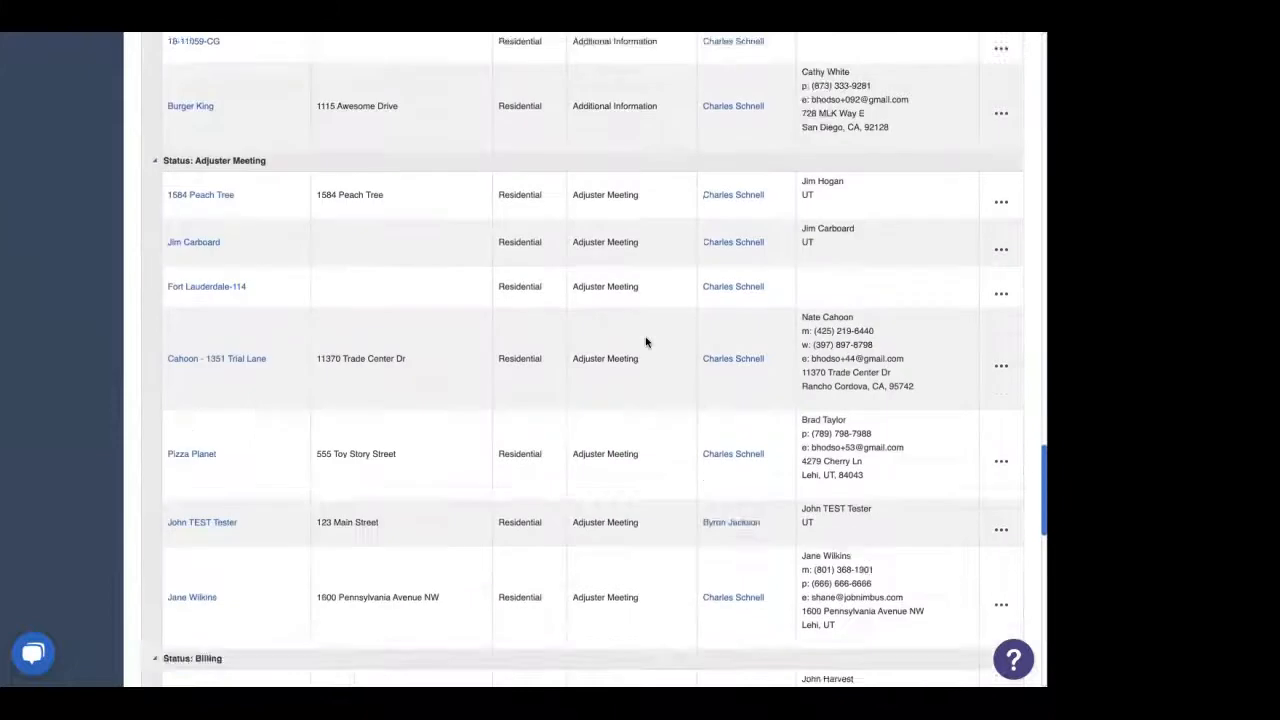
# - Examine the Moved to Lost report and the Days In Status of the jobs in My Stuck Jobs on the dashboard
pyautogui.scroll(-7, 645, 342)
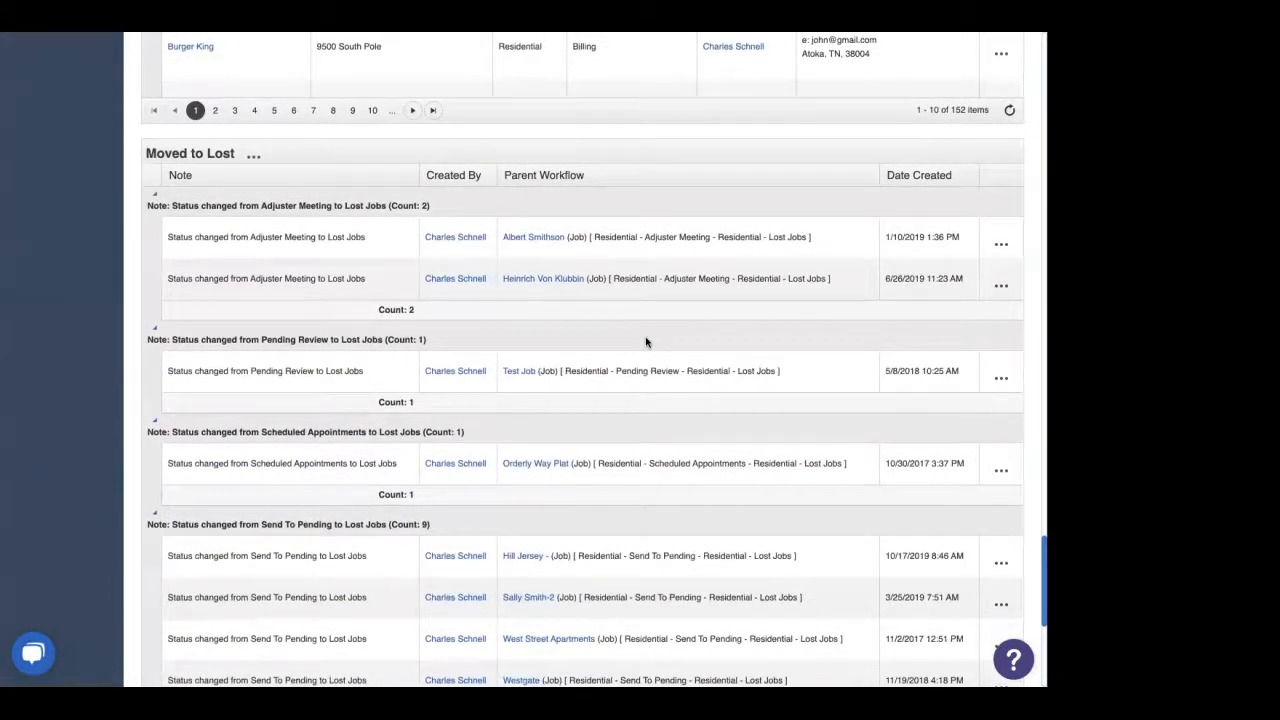
pyautogui.scroll(20, 645, 342)
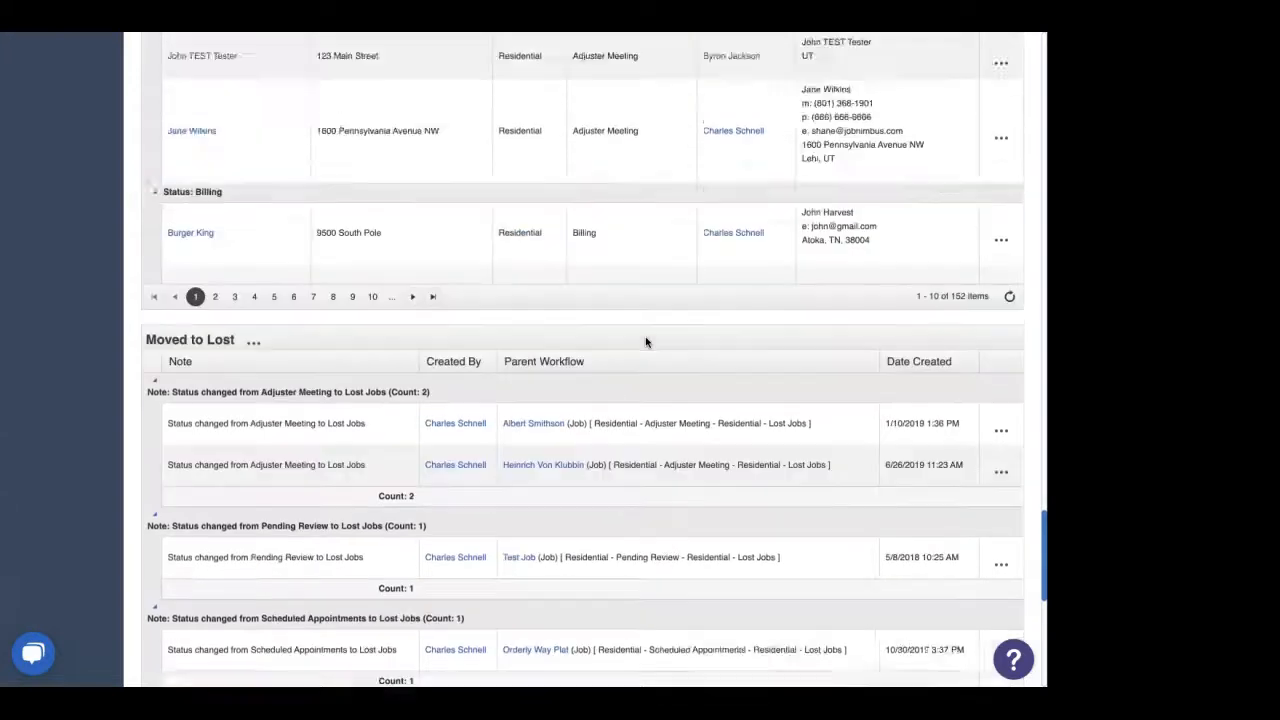
pyautogui.scroll(15, 645, 346)
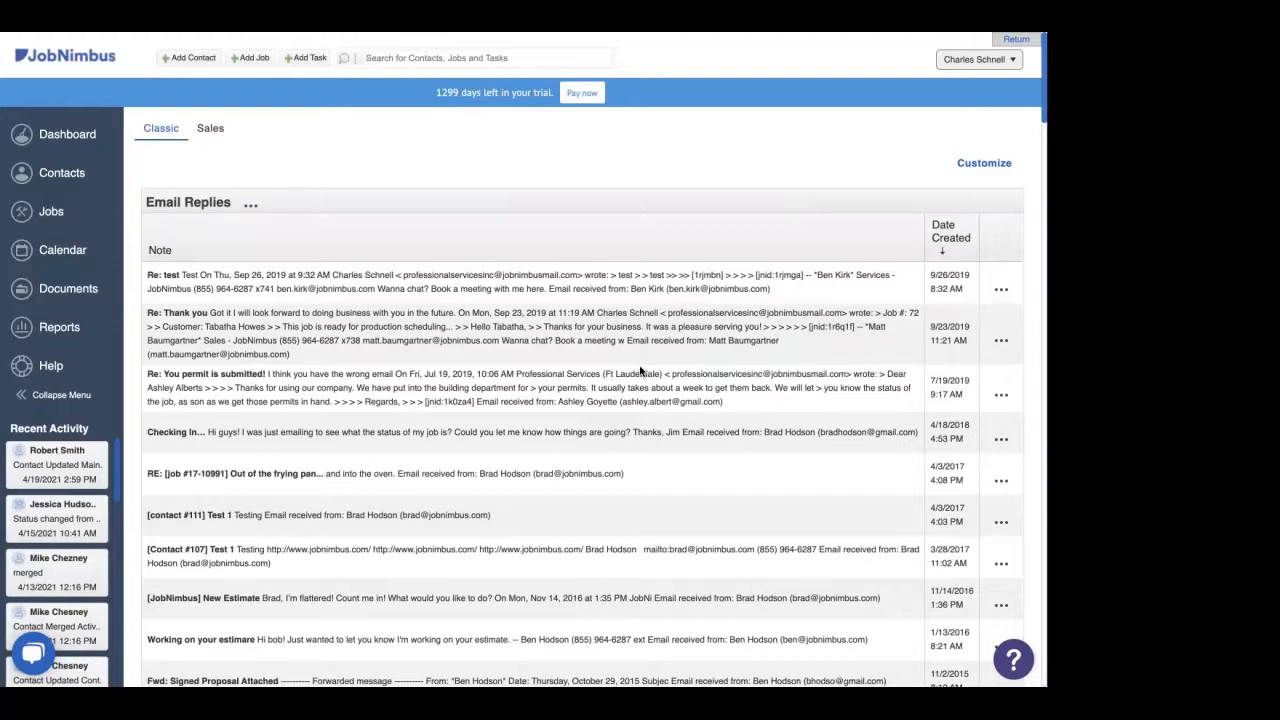
pyautogui.scroll(-1, 643, 372)
pyautogui.scroll(-3, 693, 380)
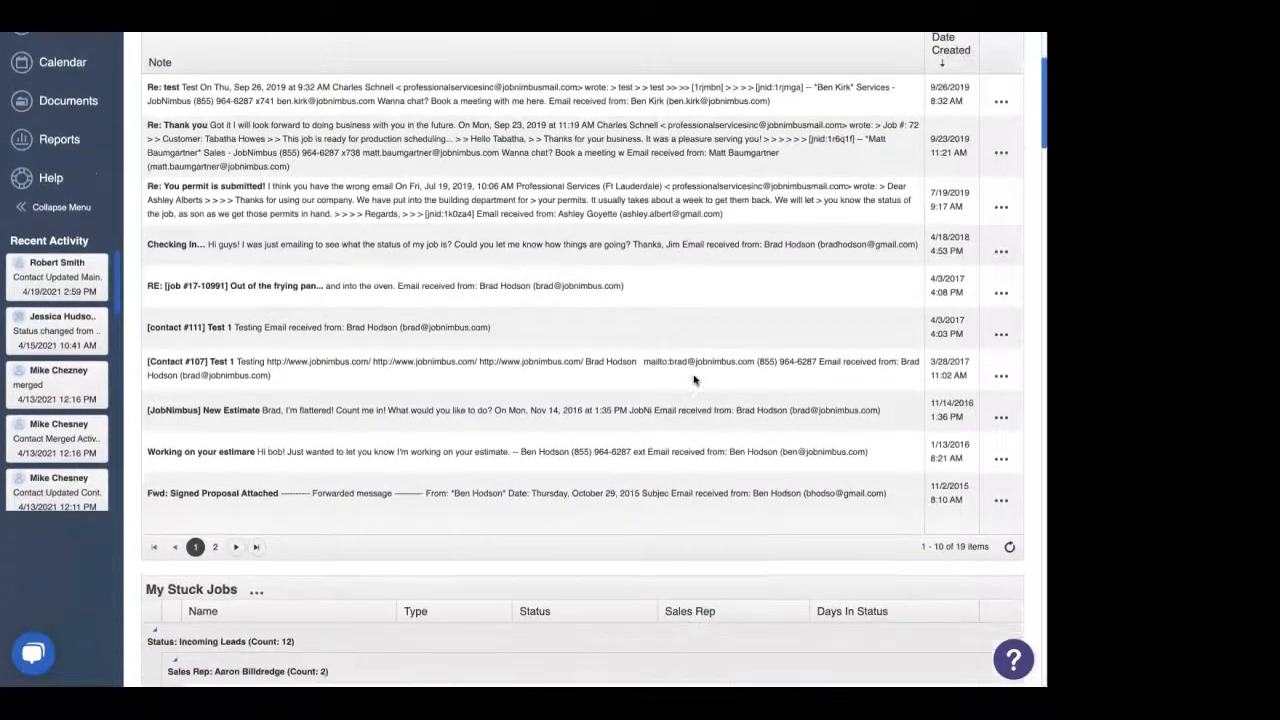
pyautogui.scroll(-5, 693, 380)
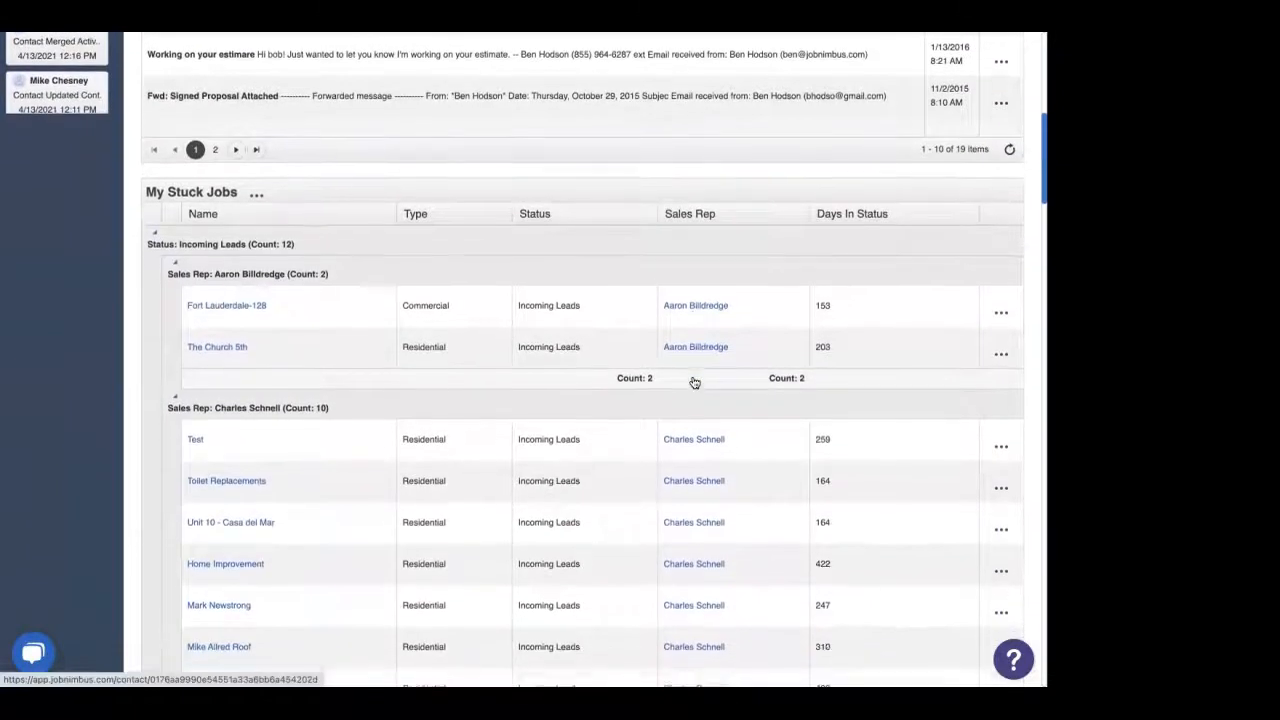
pyautogui.scroll(-1, 694, 383)
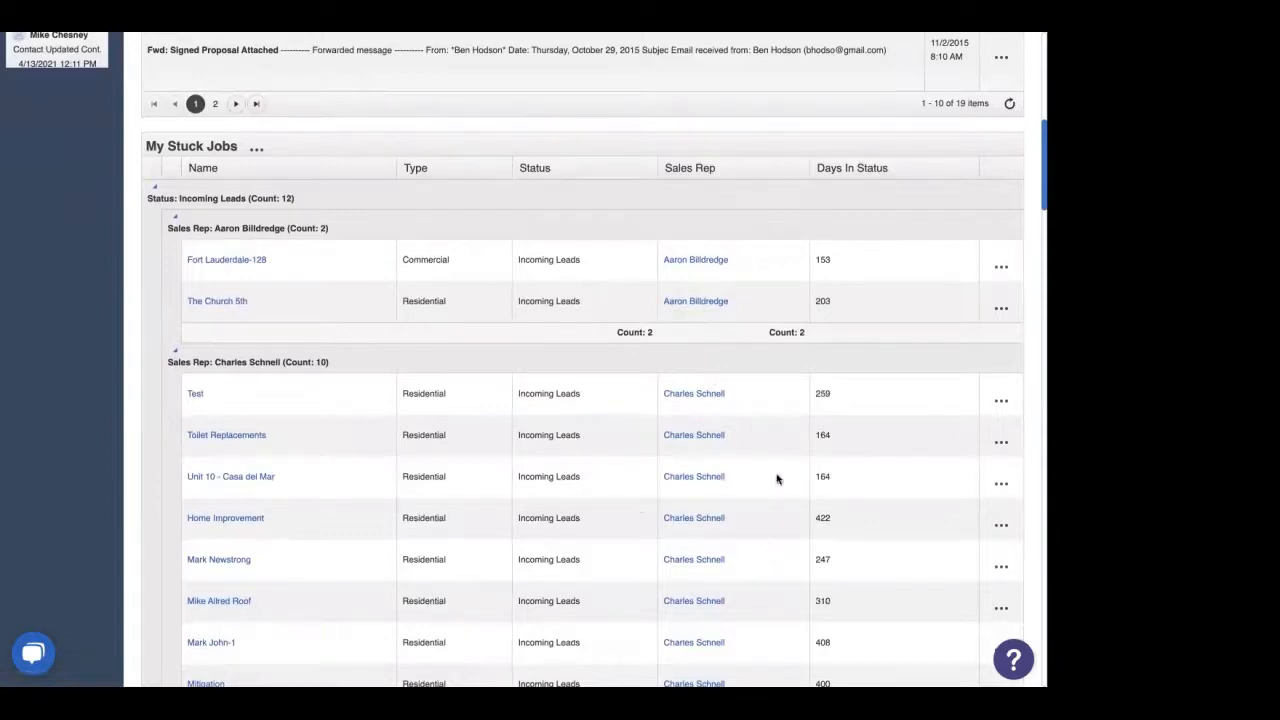
pyautogui.scroll(7, 715, 372)
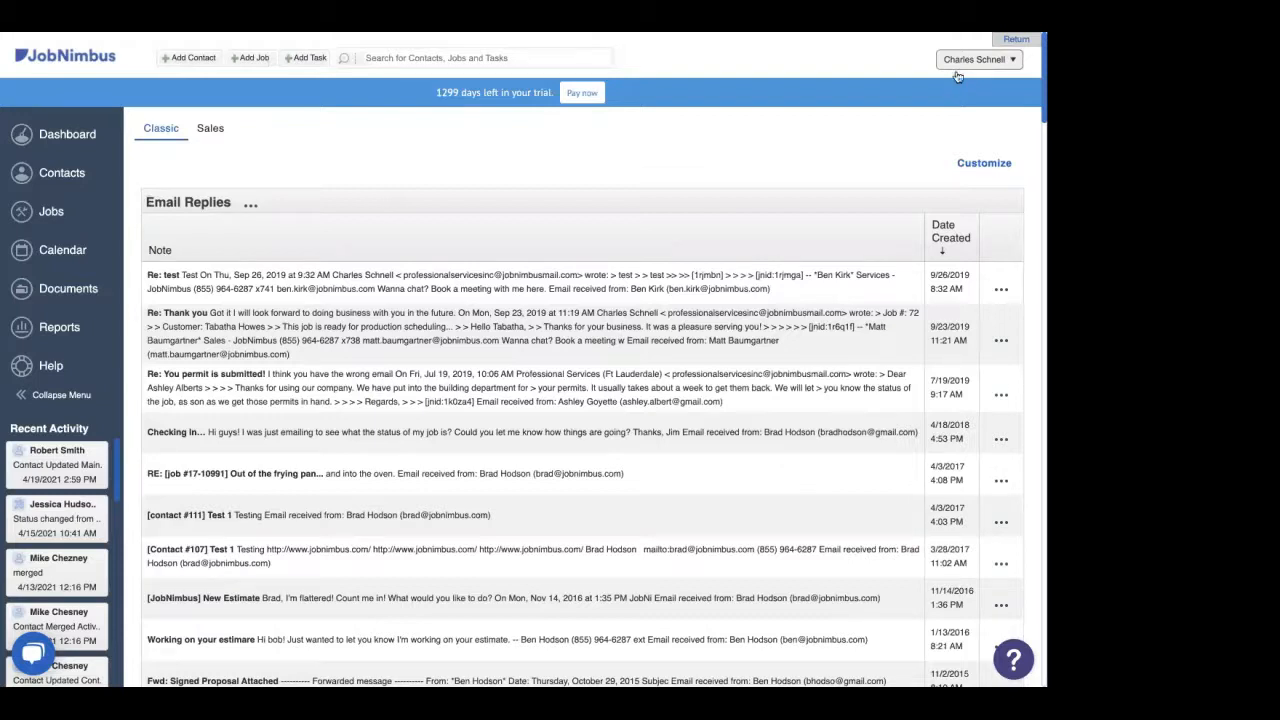
# - Open the account's automation rules in the settings
pyautogui.click(958, 66)
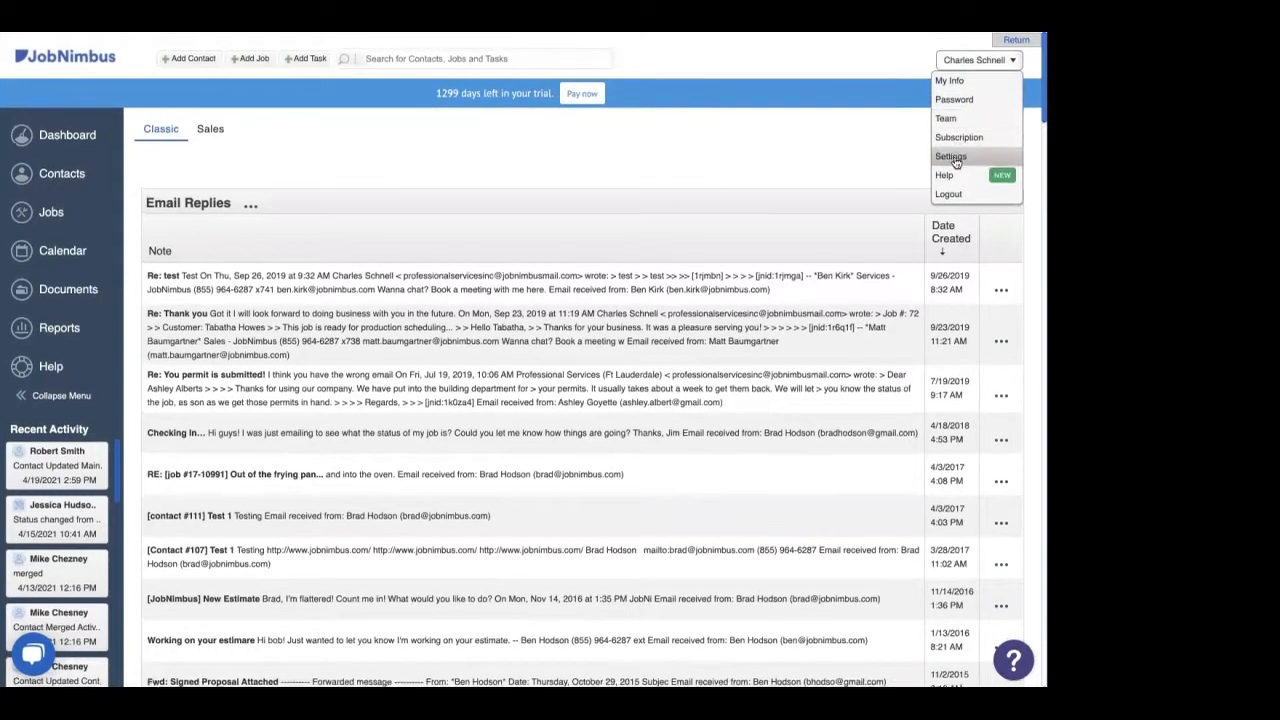
pyautogui.scroll(-1, 957, 160)
pyautogui.click(957, 160)
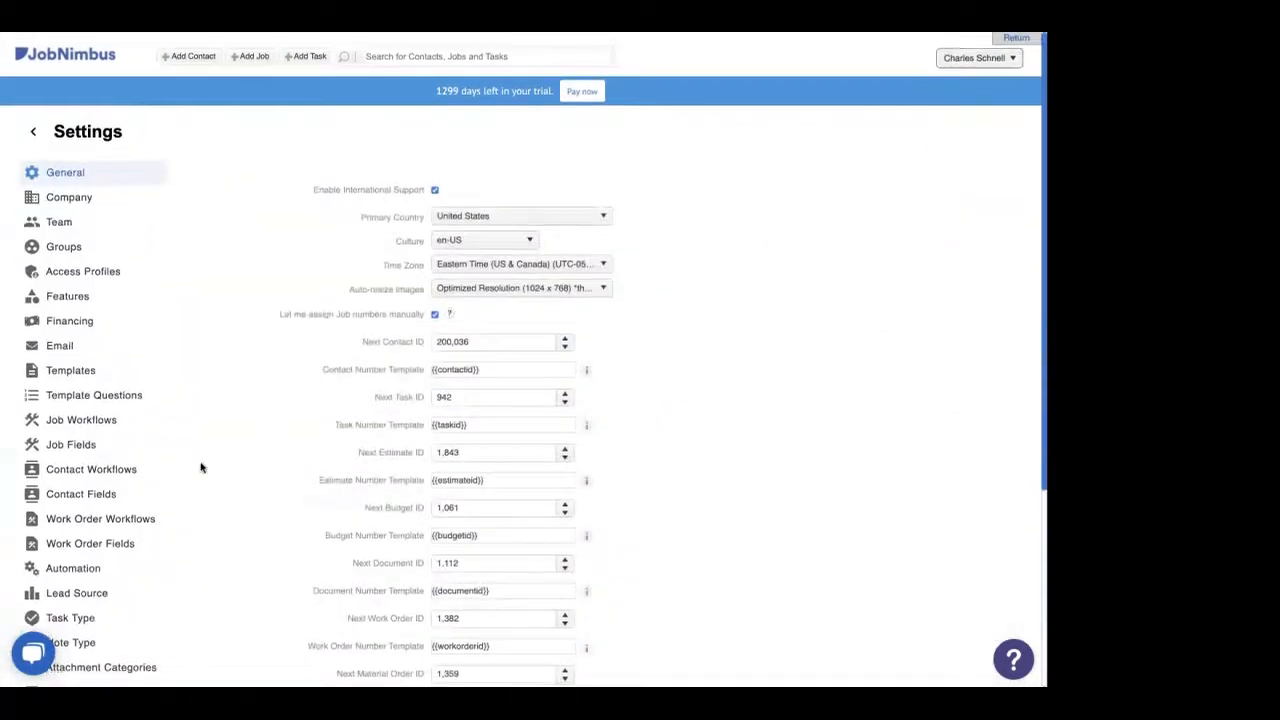
pyautogui.scroll(-1, 123, 500)
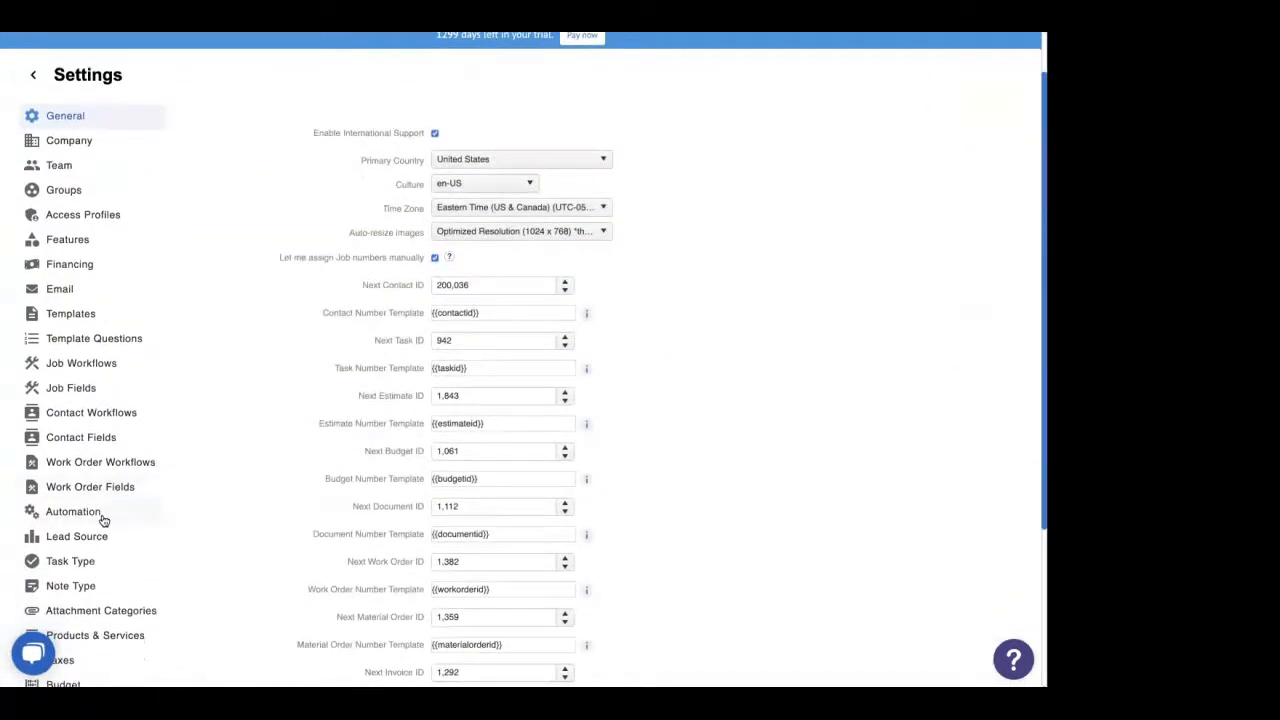
pyautogui.click(103, 518)
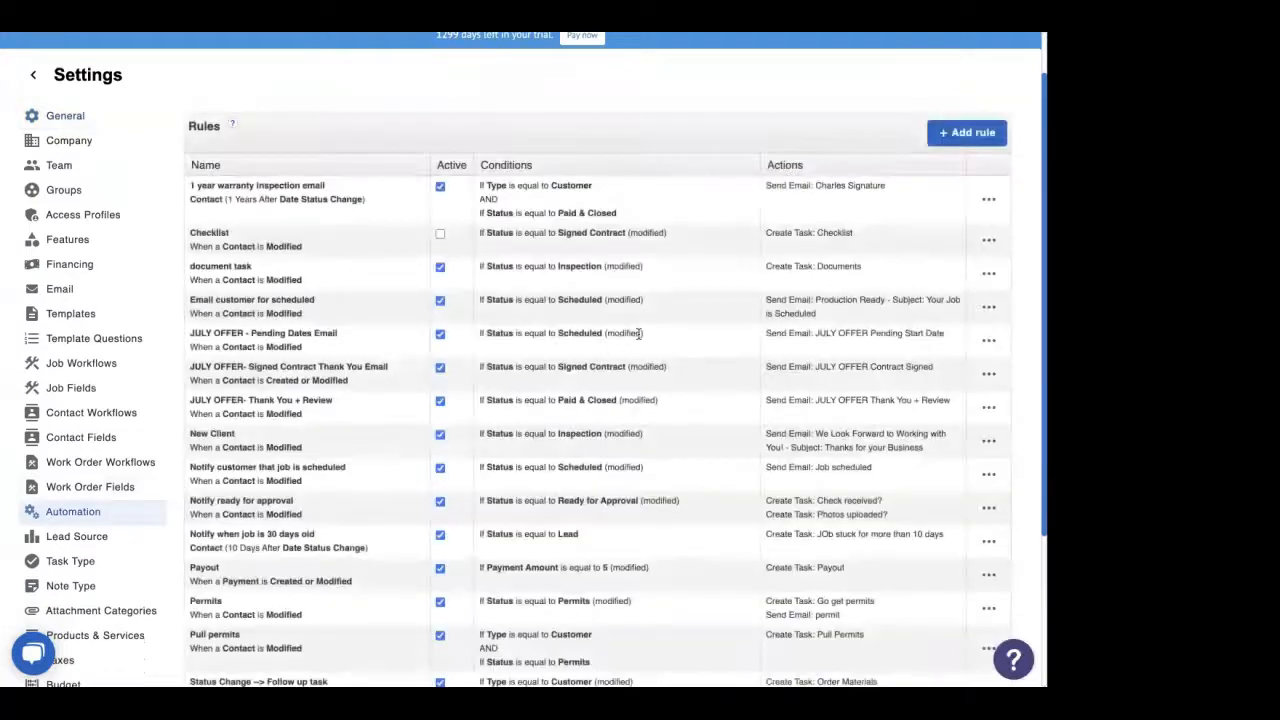
# - Add a time-based automation rule named "Follow up on Leads" with Job as the trigger record
pyautogui.click(945, 134)
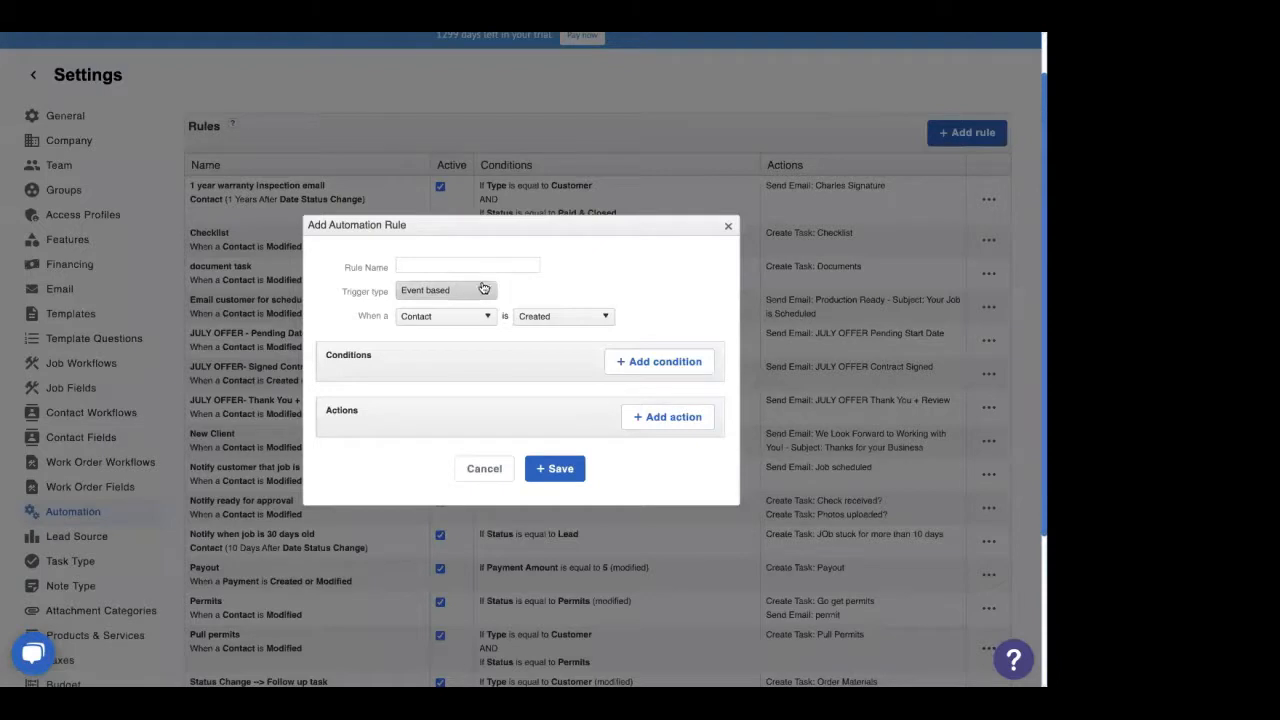
pyautogui.click(484, 288)
pyautogui.click(451, 327)
pyautogui.click(437, 264)
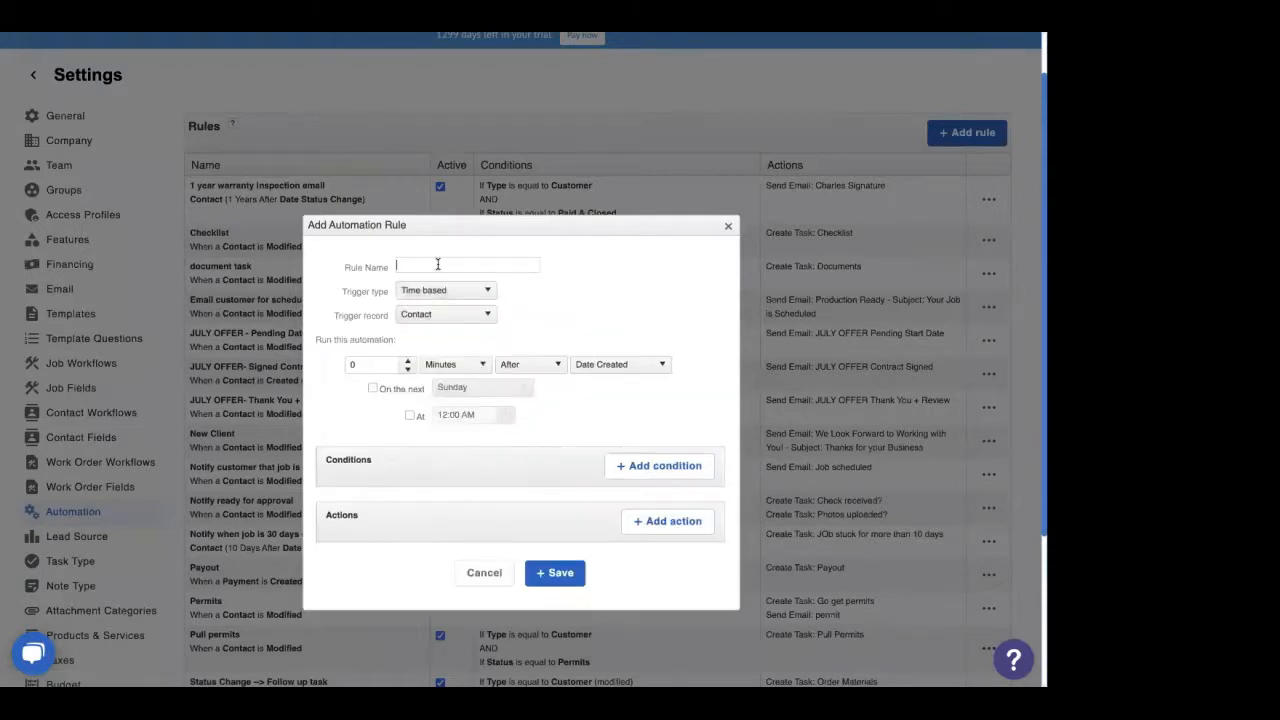
pyautogui.write('Follow up on Leads')
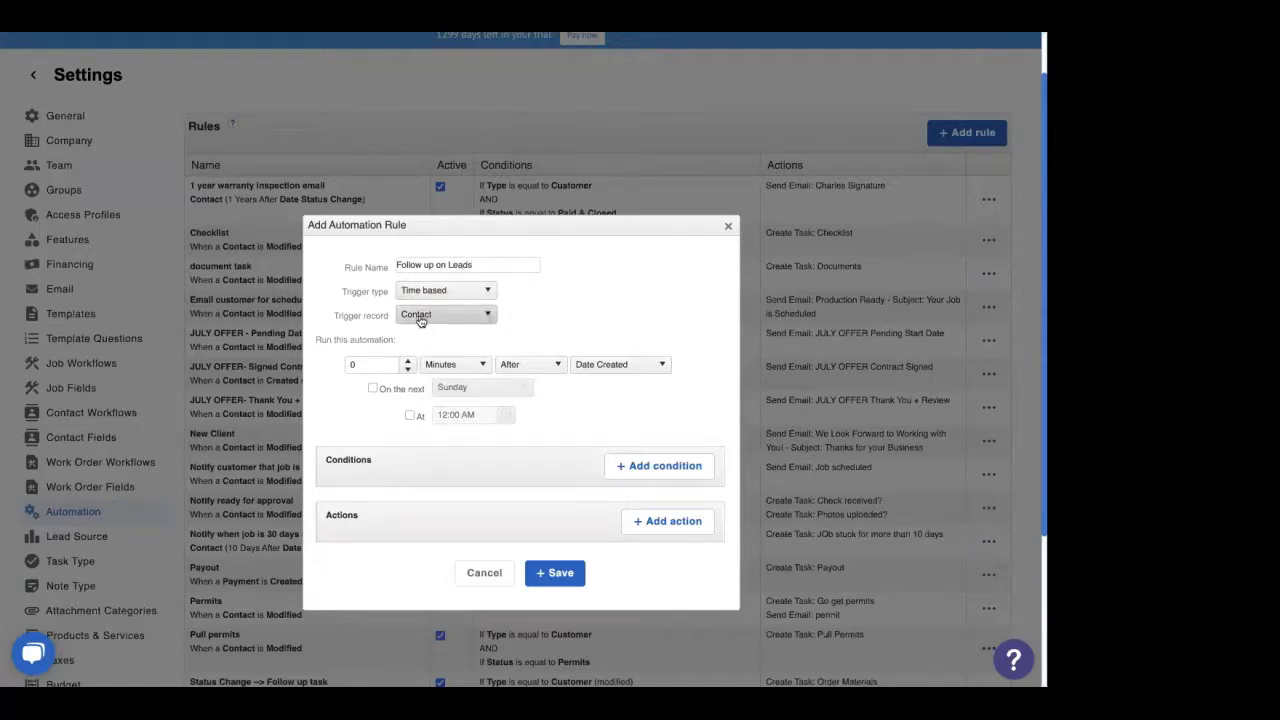
pyautogui.click(421, 319)
pyautogui.click(421, 352)
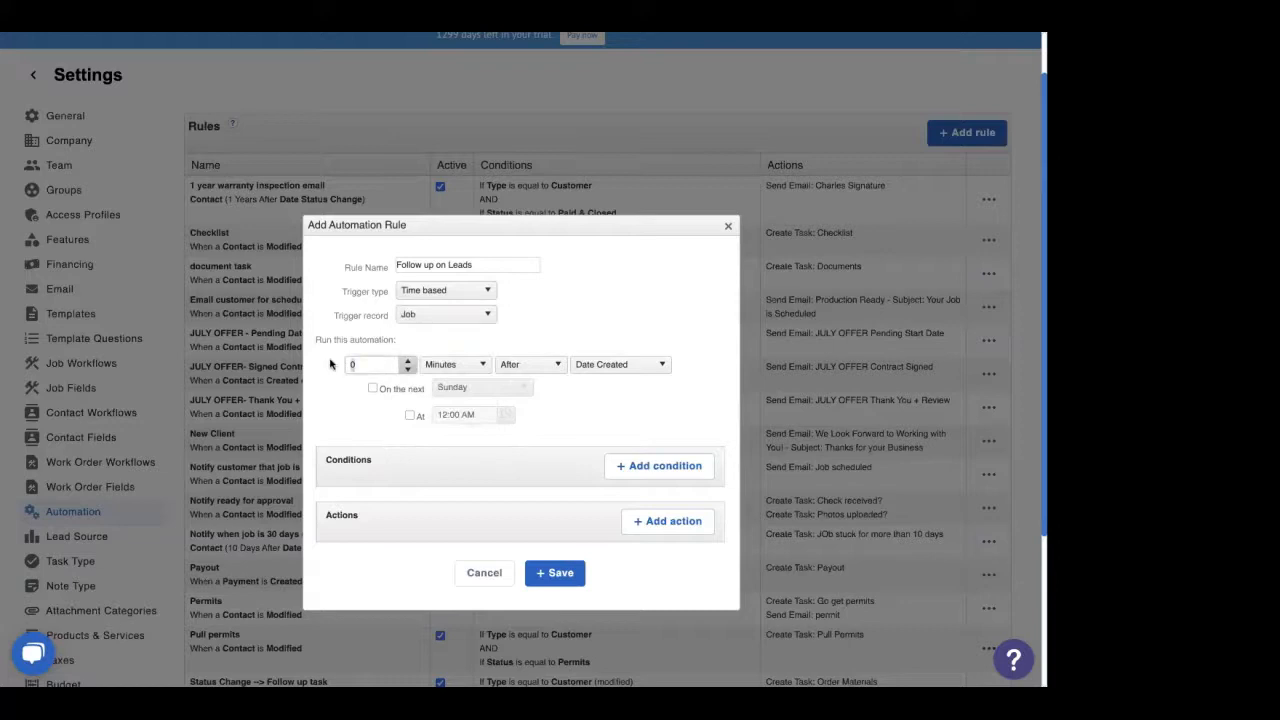
# - Schedule the rule to run 3 days after Date Updated
pyautogui.write('3')
pyautogui.click(446, 364)
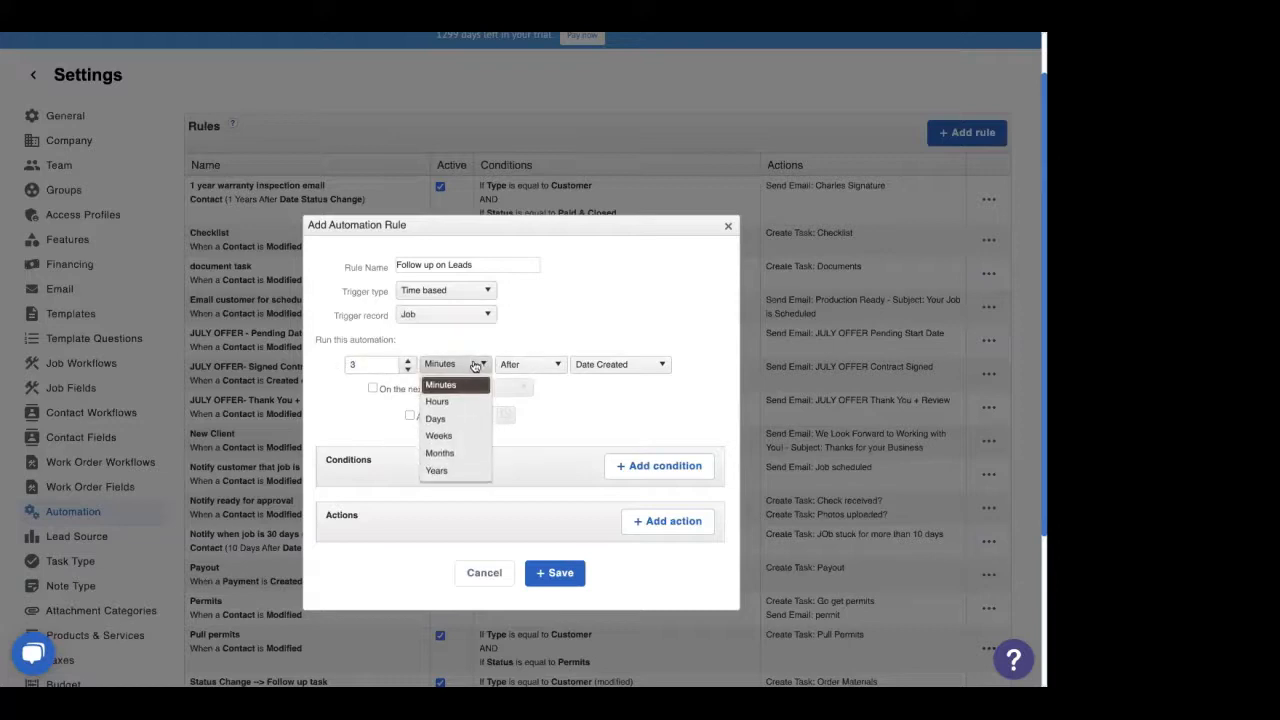
pyautogui.click(446, 419)
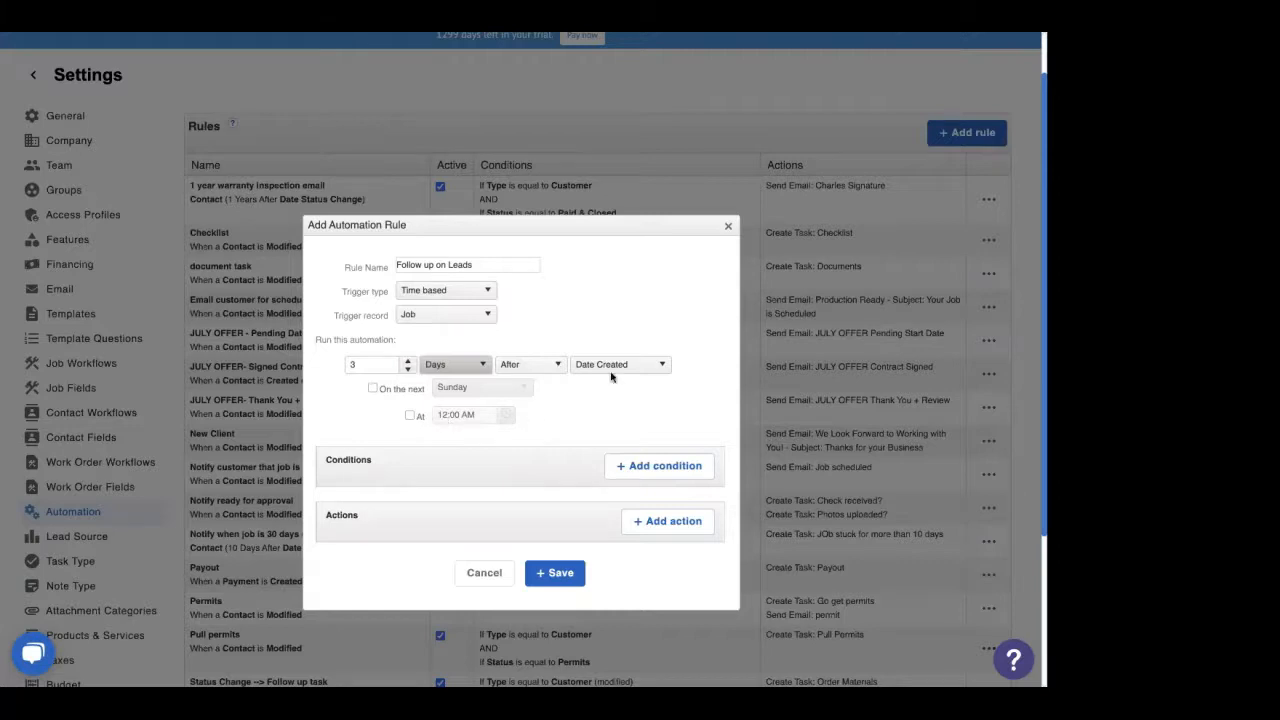
pyautogui.click(648, 365)
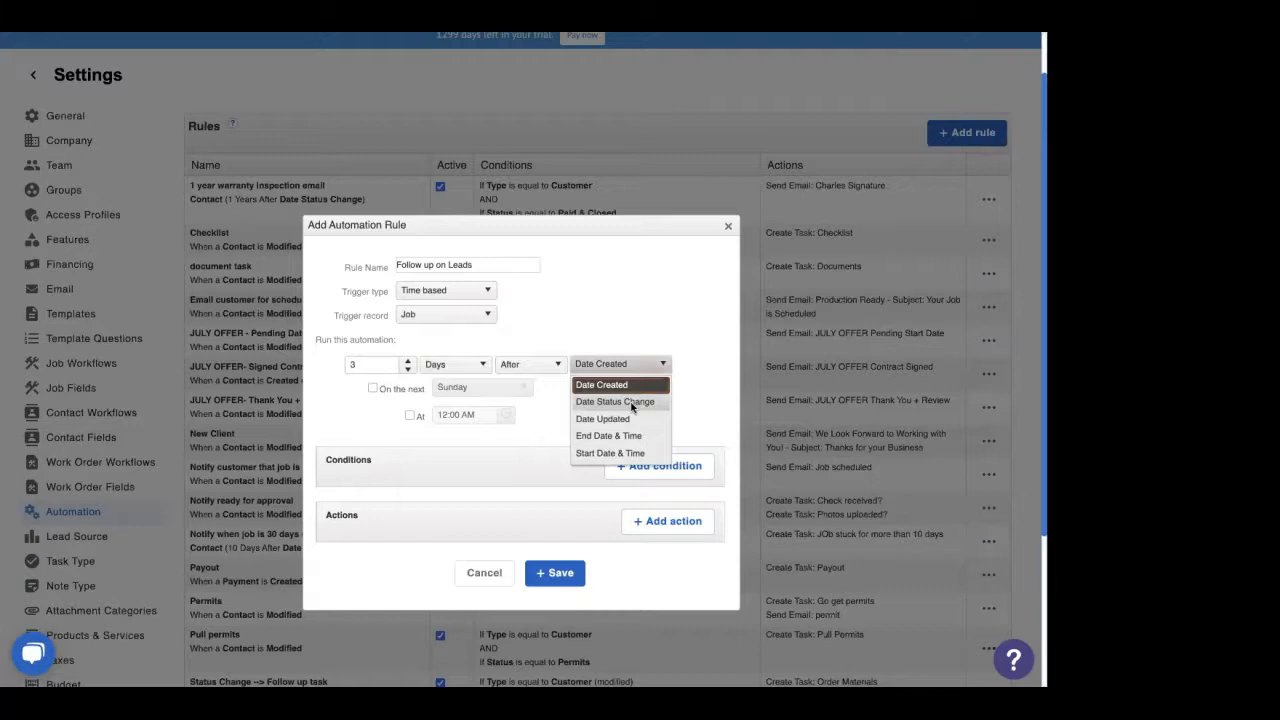
pyautogui.click(620, 419)
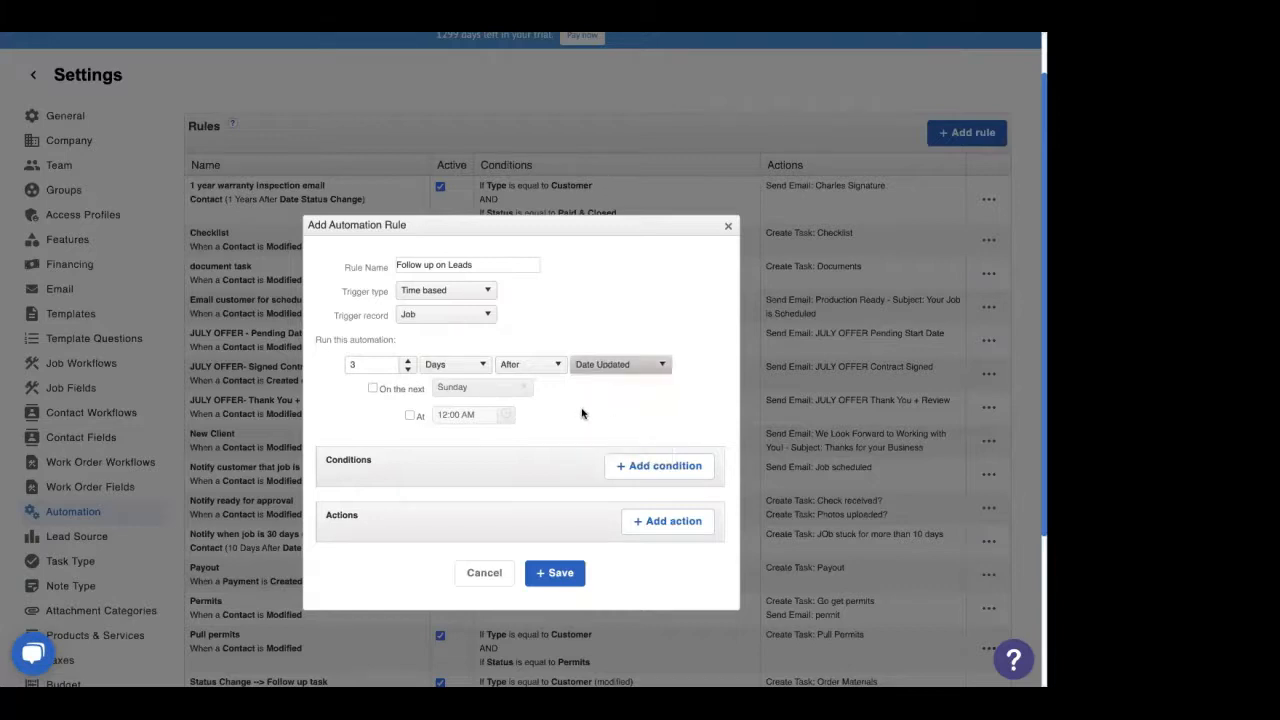
# - Add a job condition requiring that Status is equal to Incoming Leads
pyautogui.click(637, 467)
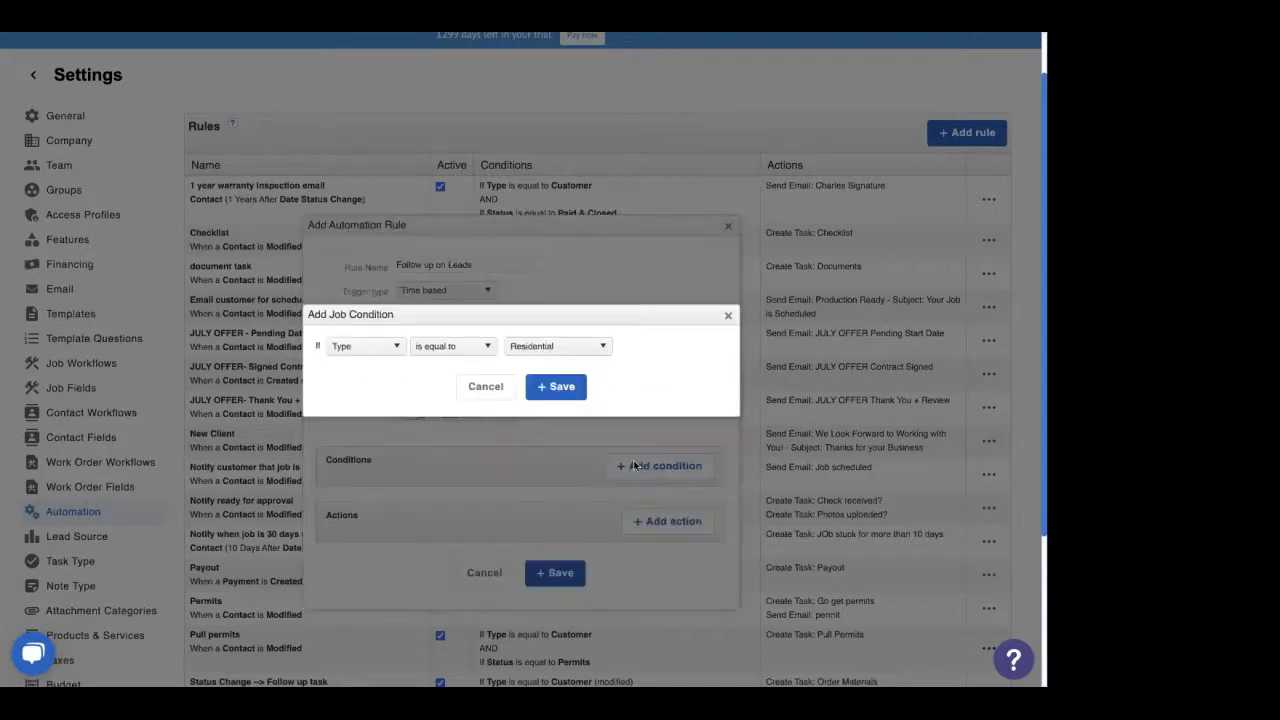
pyautogui.click(385, 350)
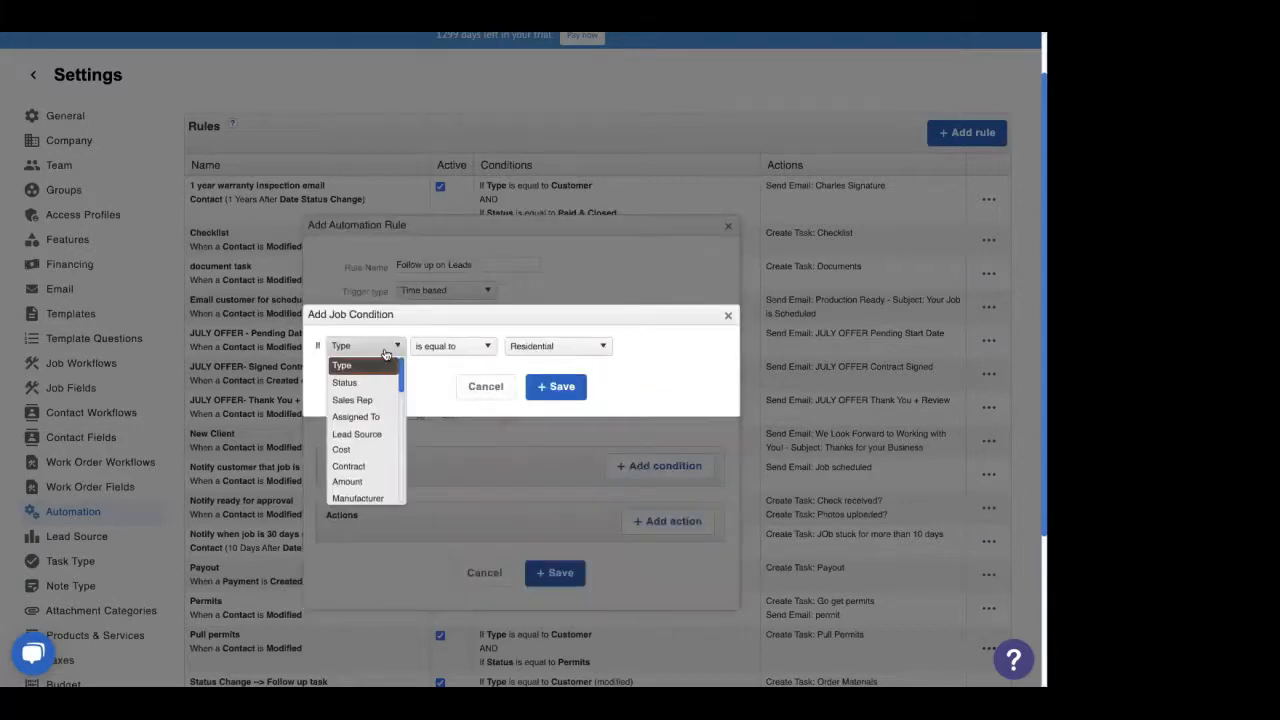
pyautogui.click(365, 381)
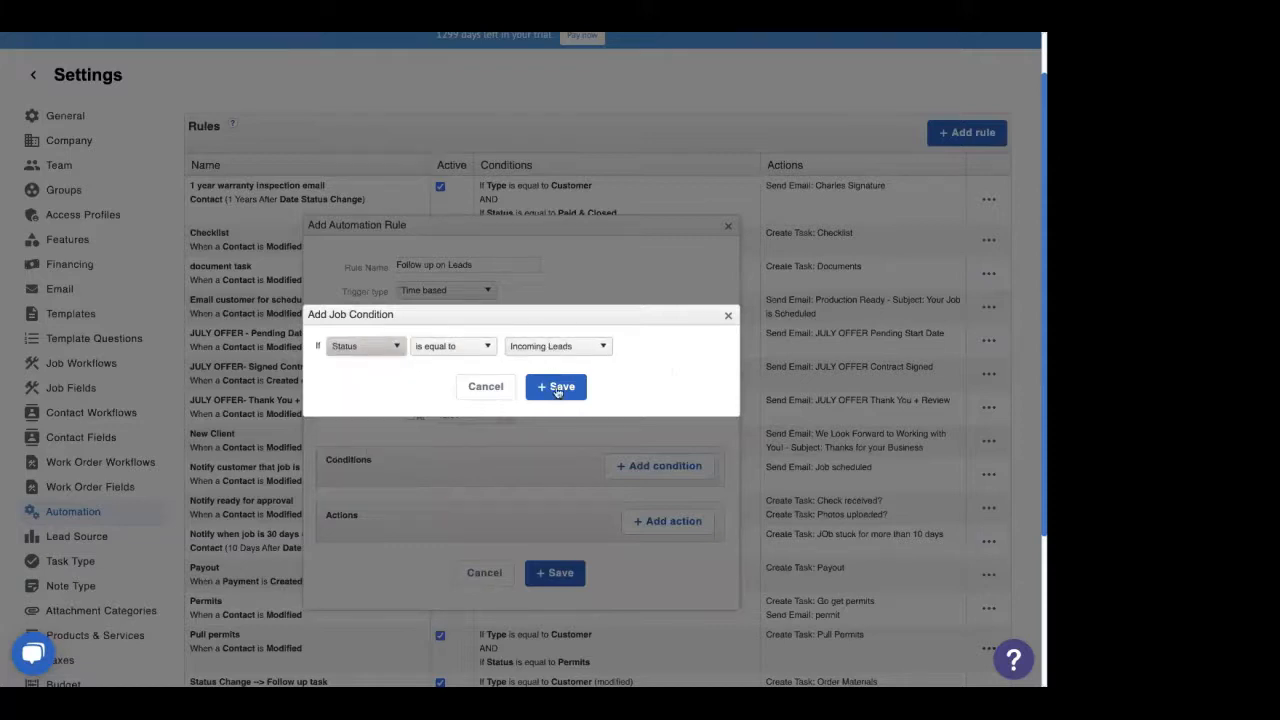
pyautogui.click(556, 387)
# - Add a Create Task action named "Follow up" with the description "Call the Lead", assigned to the Sales Rep
pyautogui.scroll(-1, 670, 568)
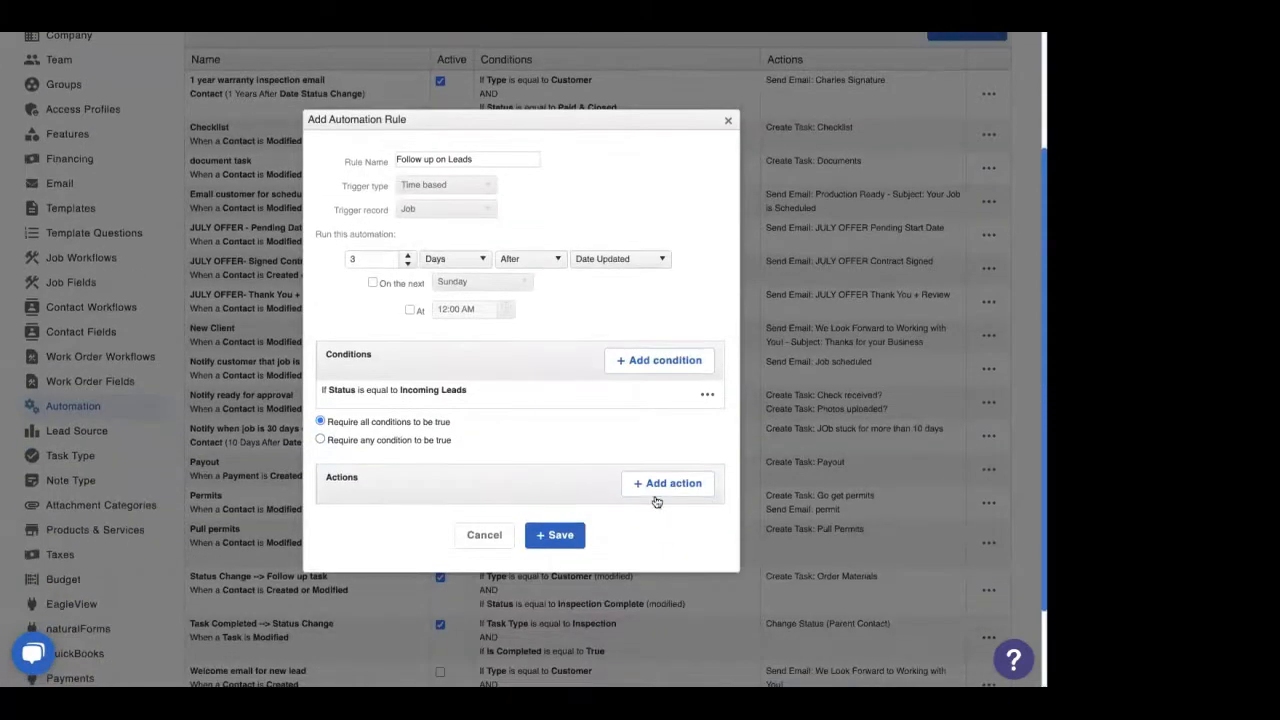
pyautogui.click(664, 484)
pyautogui.click(555, 387)
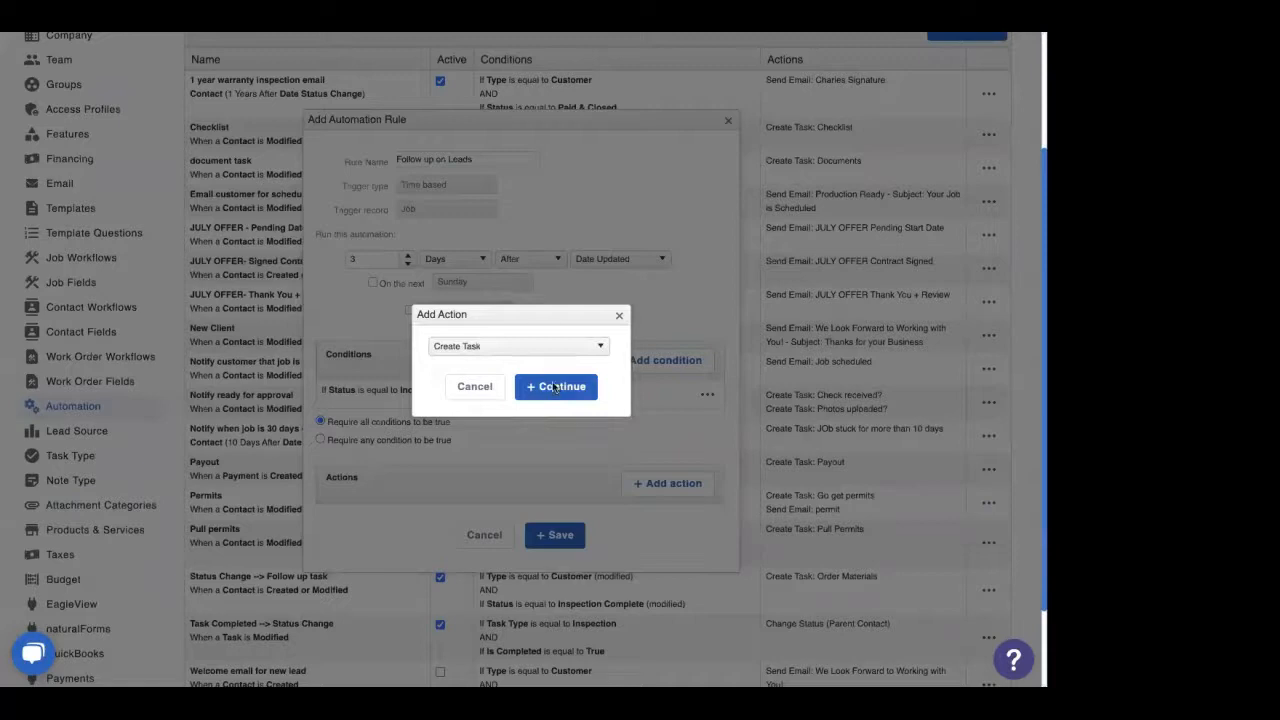
pyautogui.write('Fo')
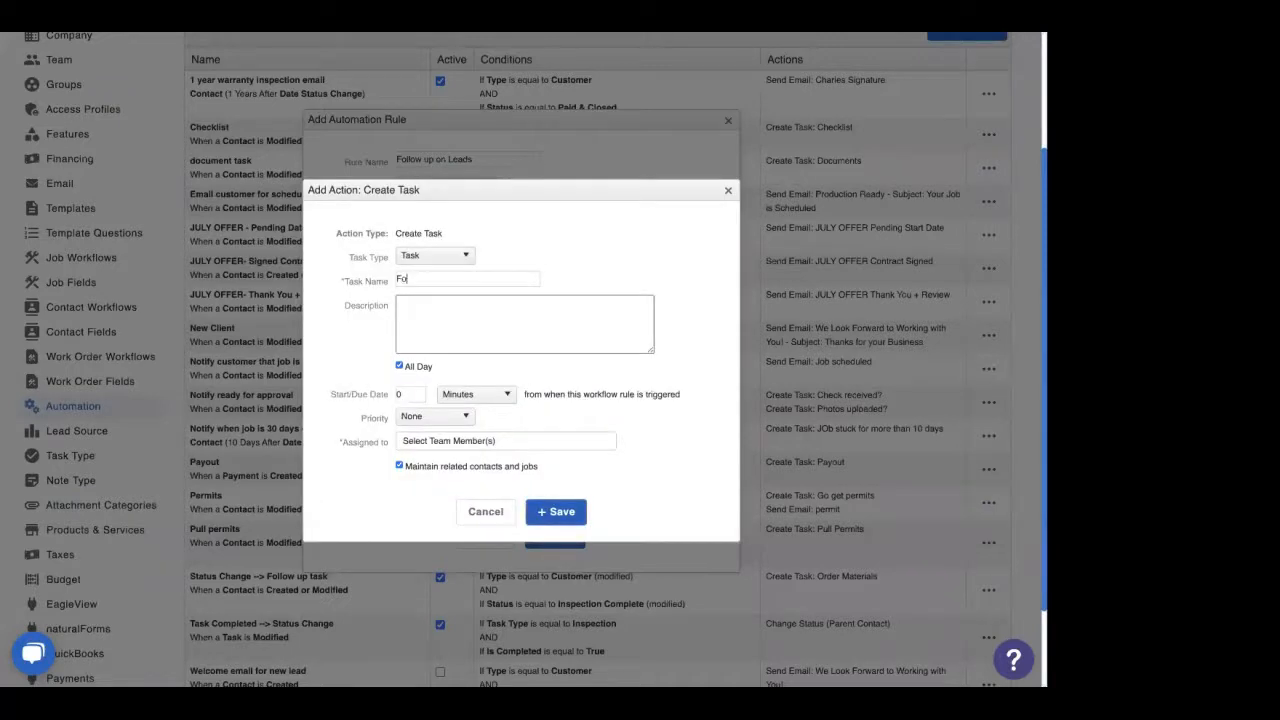
pyautogui.write('llow up')
pyautogui.click(471, 318)
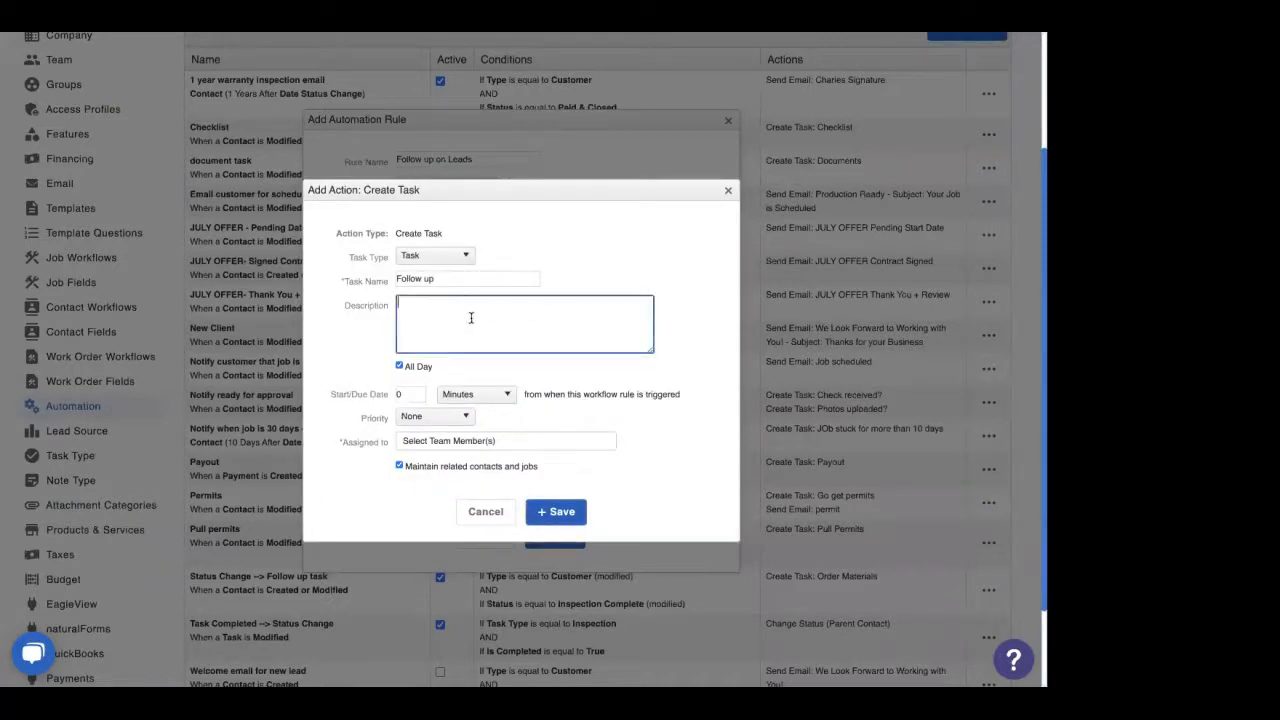
pyautogui.write('Call the Lead')
pyautogui.click(466, 441)
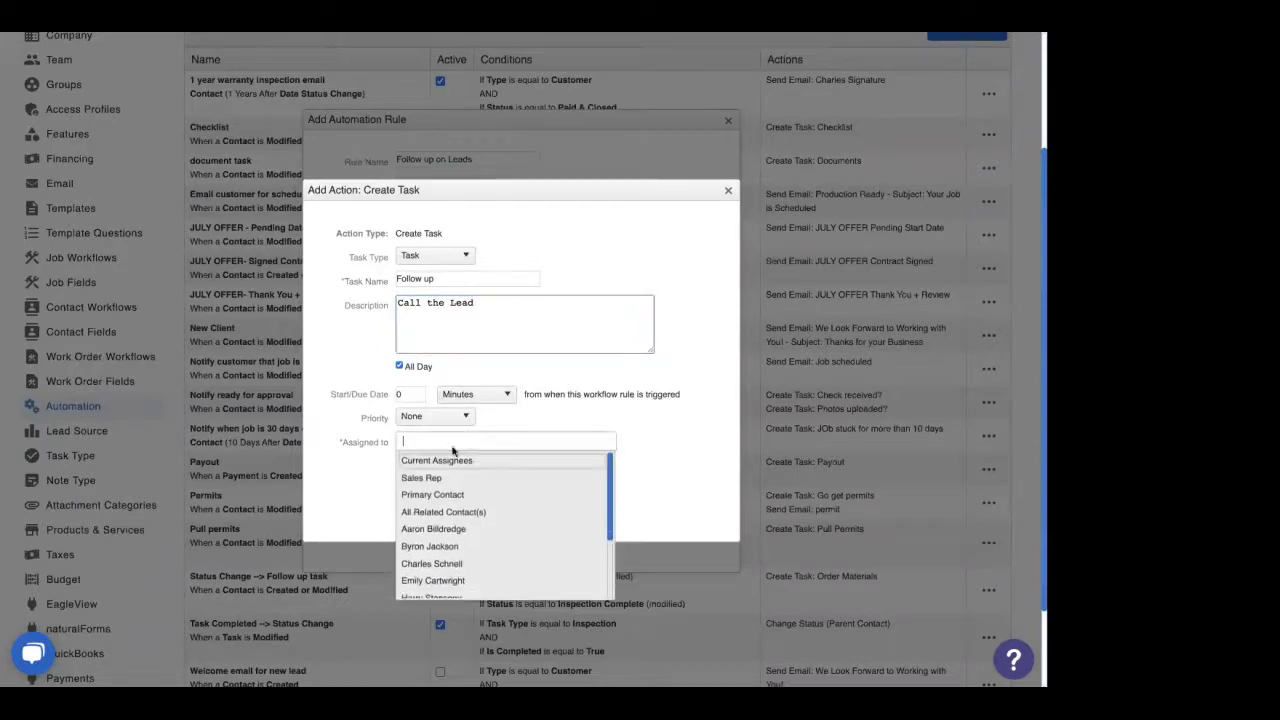
pyautogui.click(422, 478)
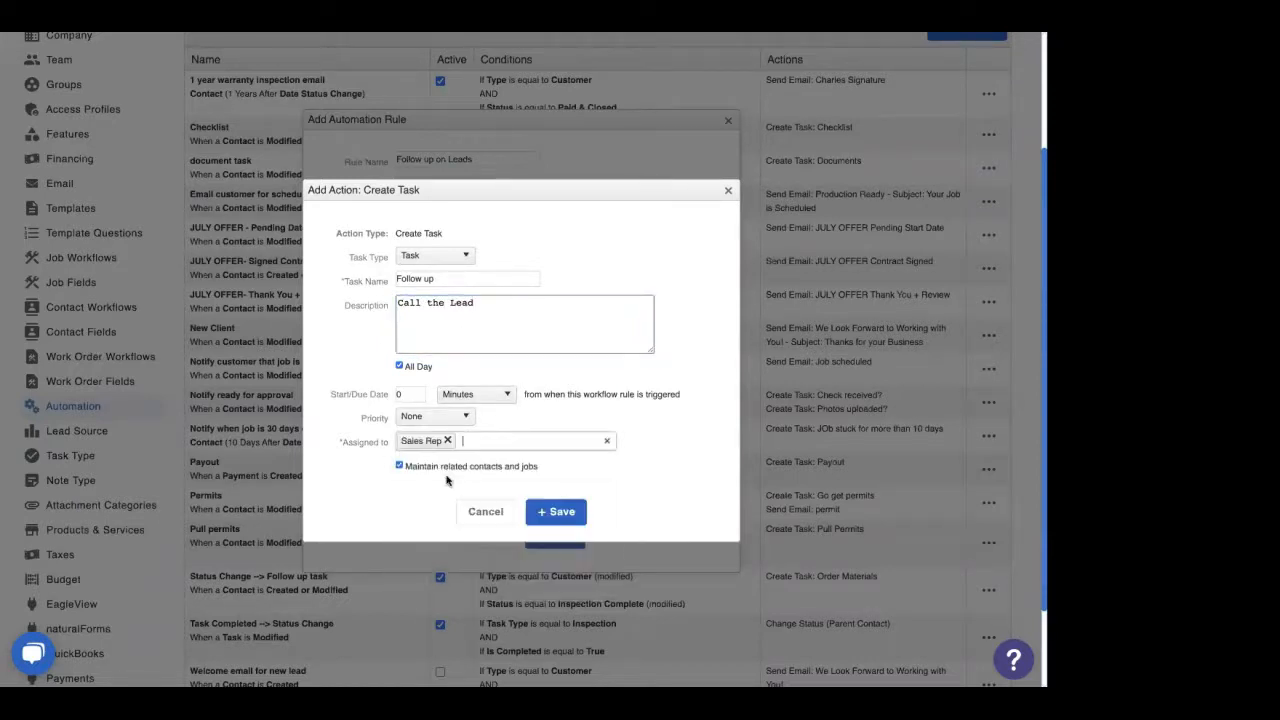
pyautogui.click(565, 513)
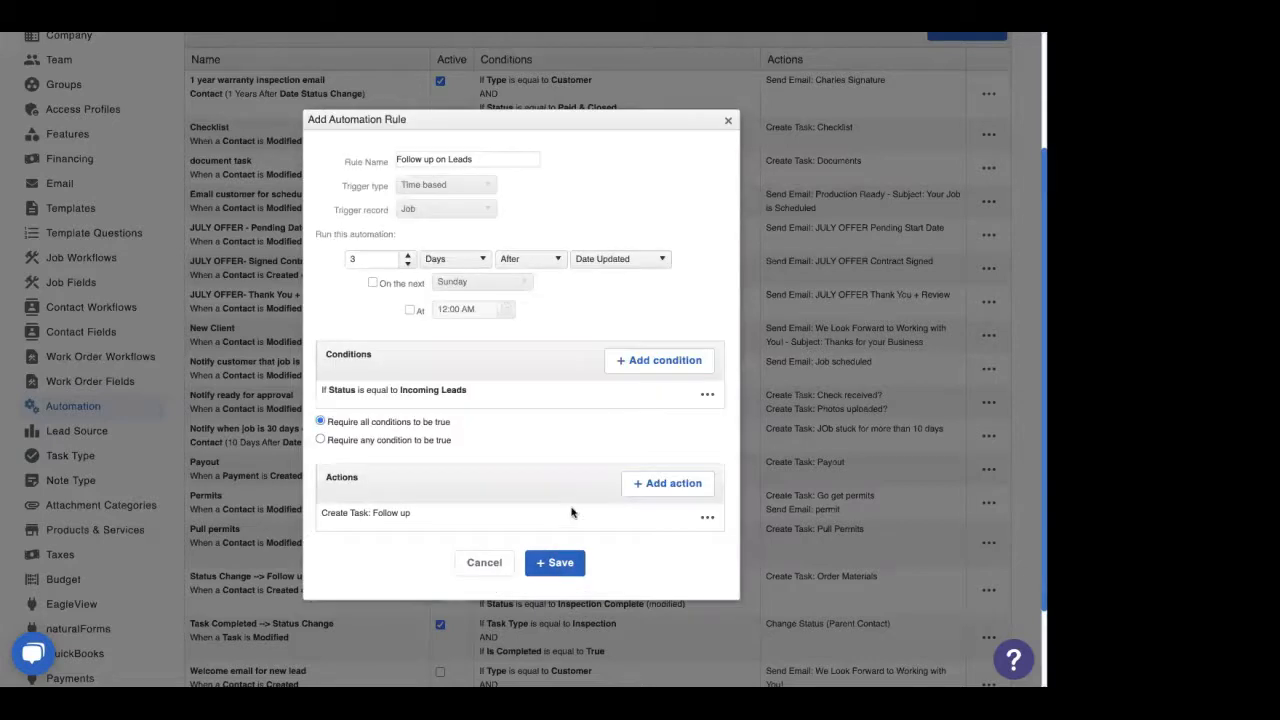
# - Add a Send Email action that sends the "Are you still interested?" template to the Primary Contact
pyautogui.click(676, 487)
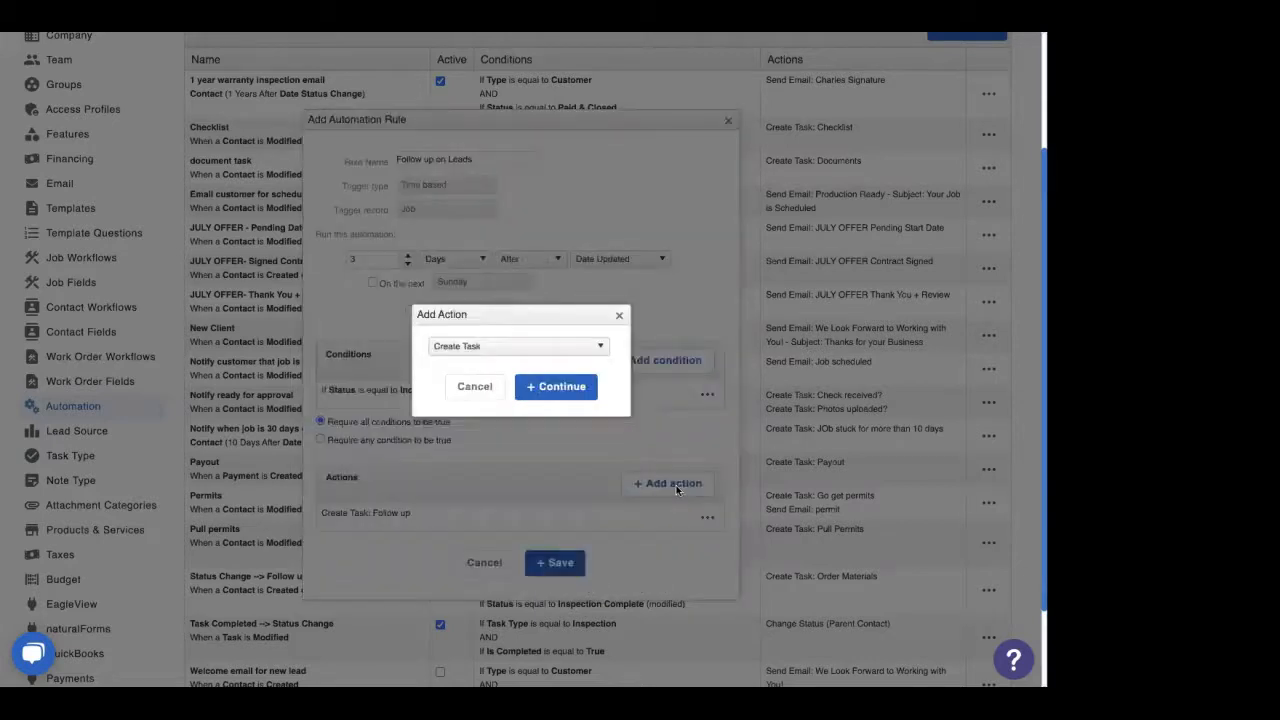
pyautogui.click(482, 348)
pyautogui.click(481, 383)
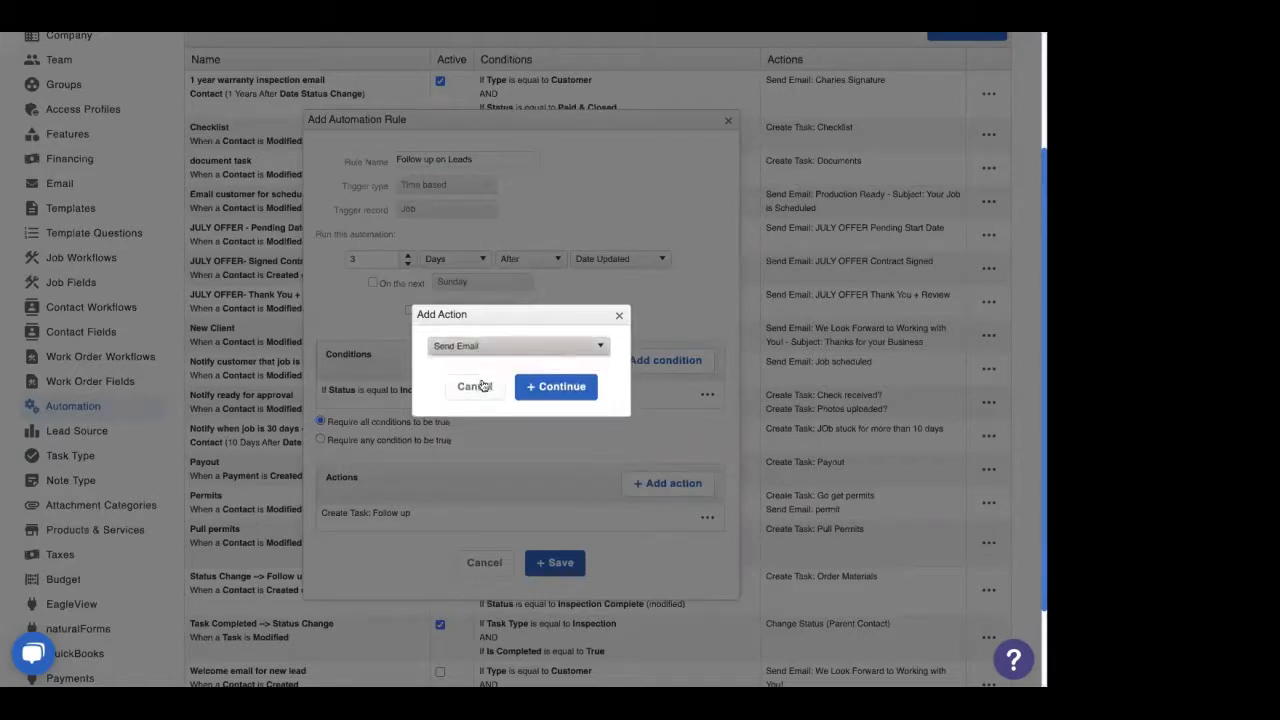
pyautogui.click(541, 387)
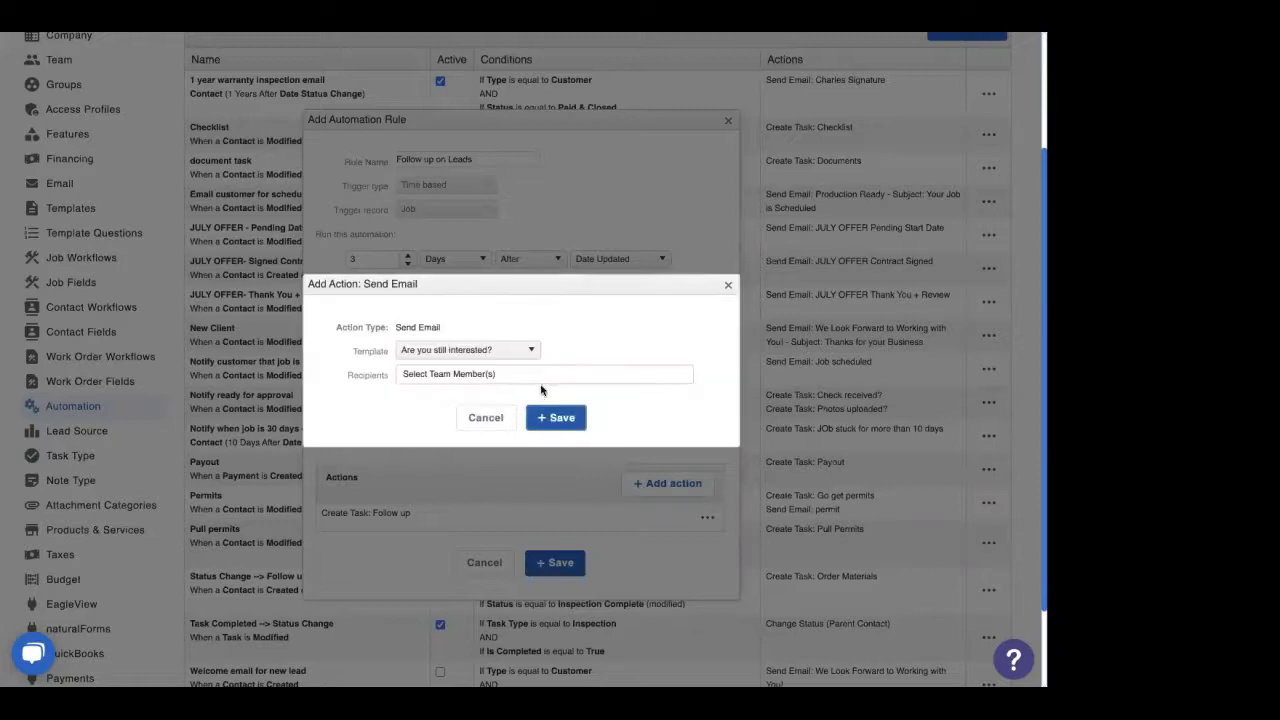
pyautogui.click(457, 374)
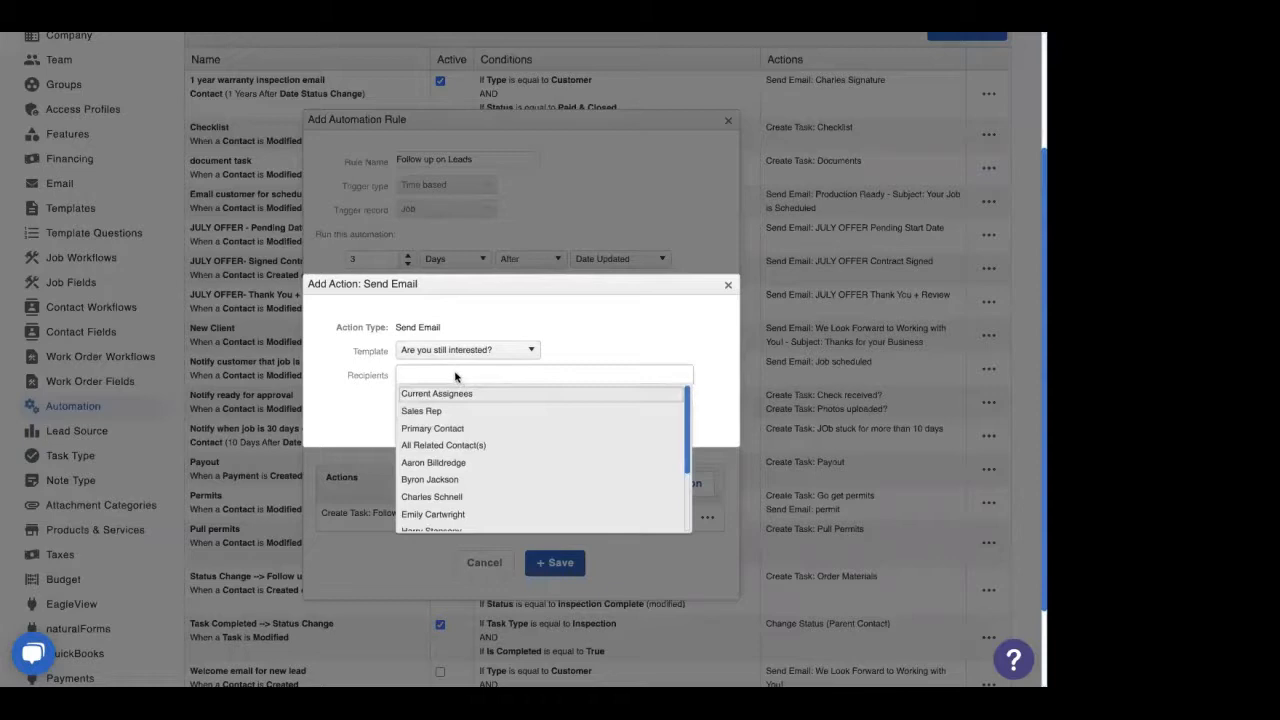
pyautogui.click(448, 428)
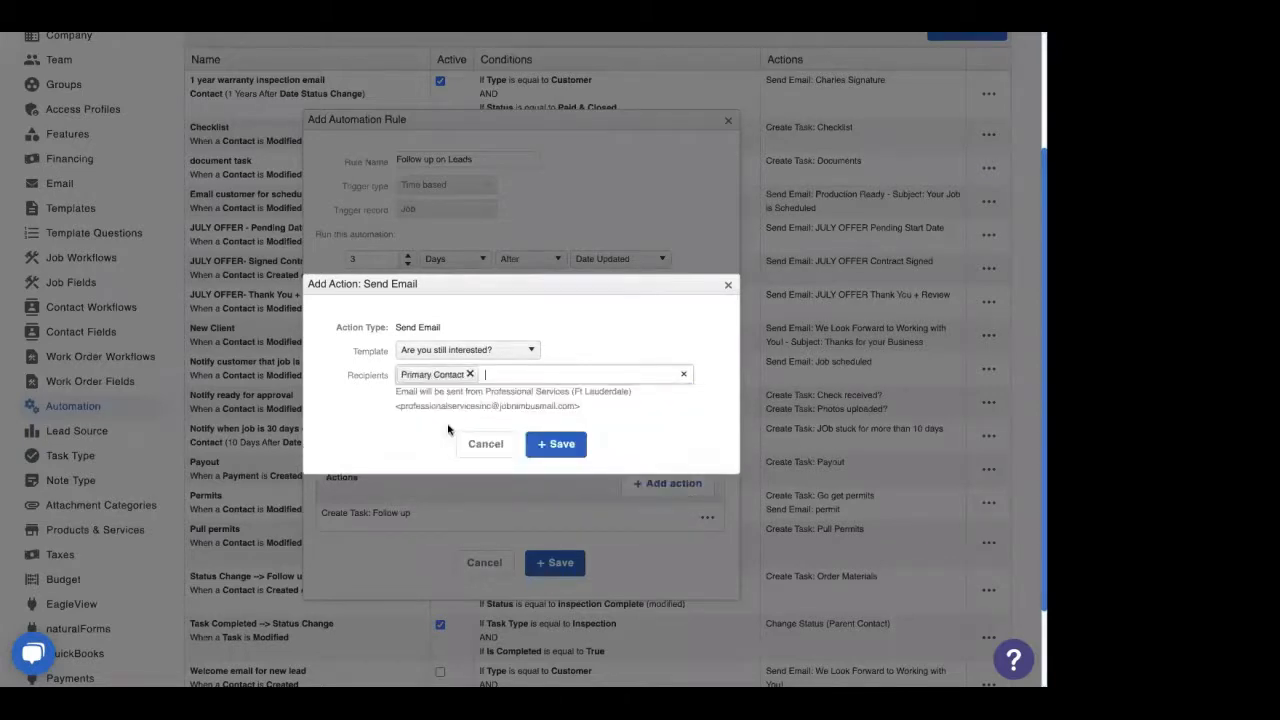
pyautogui.click(561, 447)
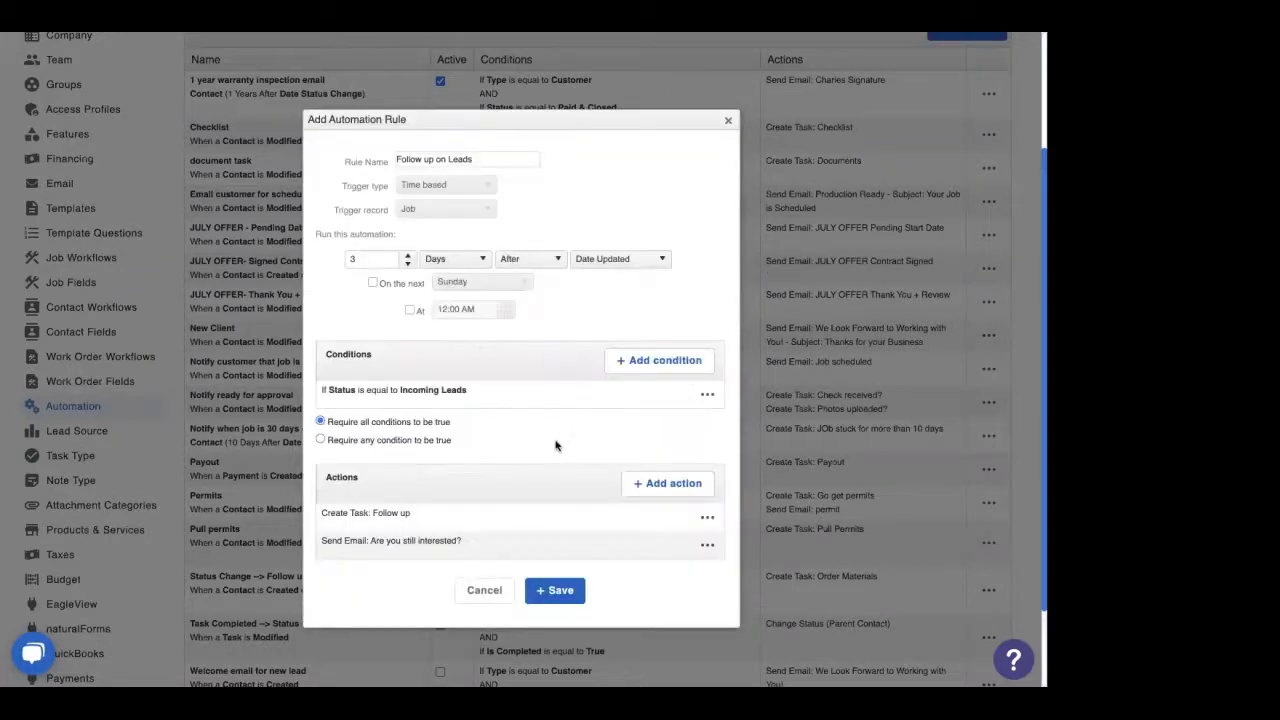
# - Save the "Follow up on Leads" automation rule
pyautogui.scroll(1, 556, 459)
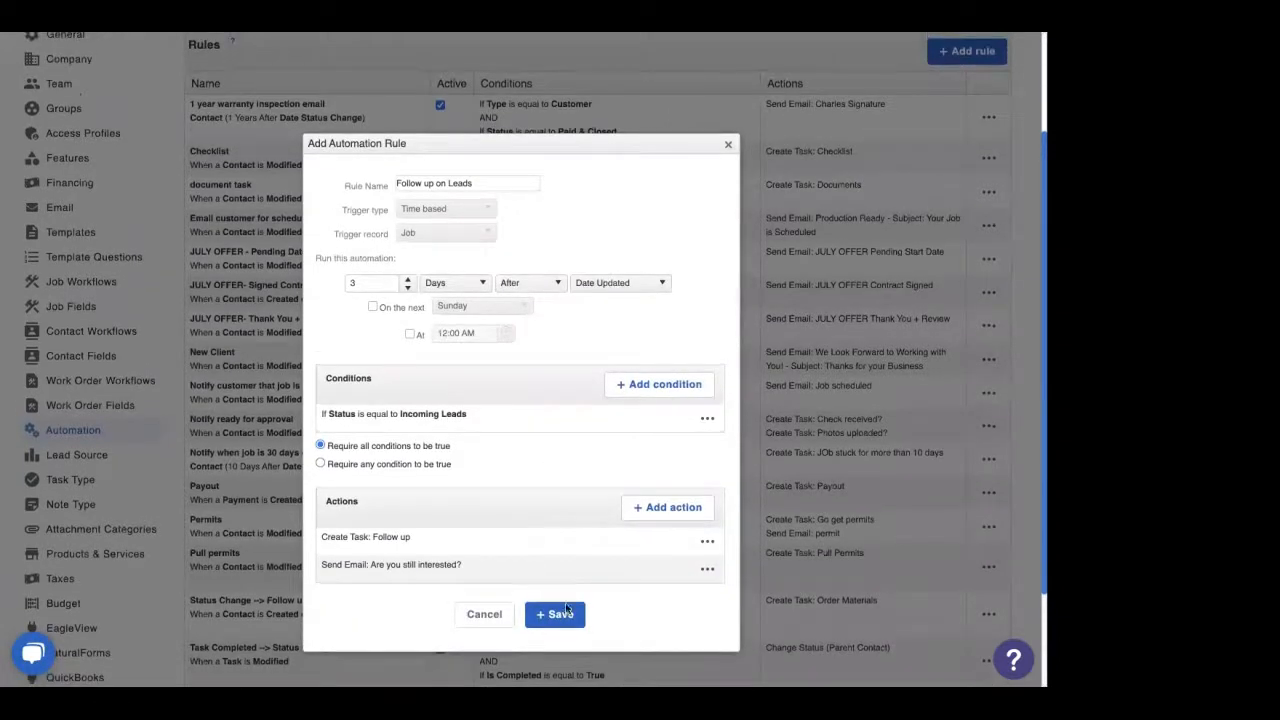
pyautogui.scroll(-1, 593, 545)
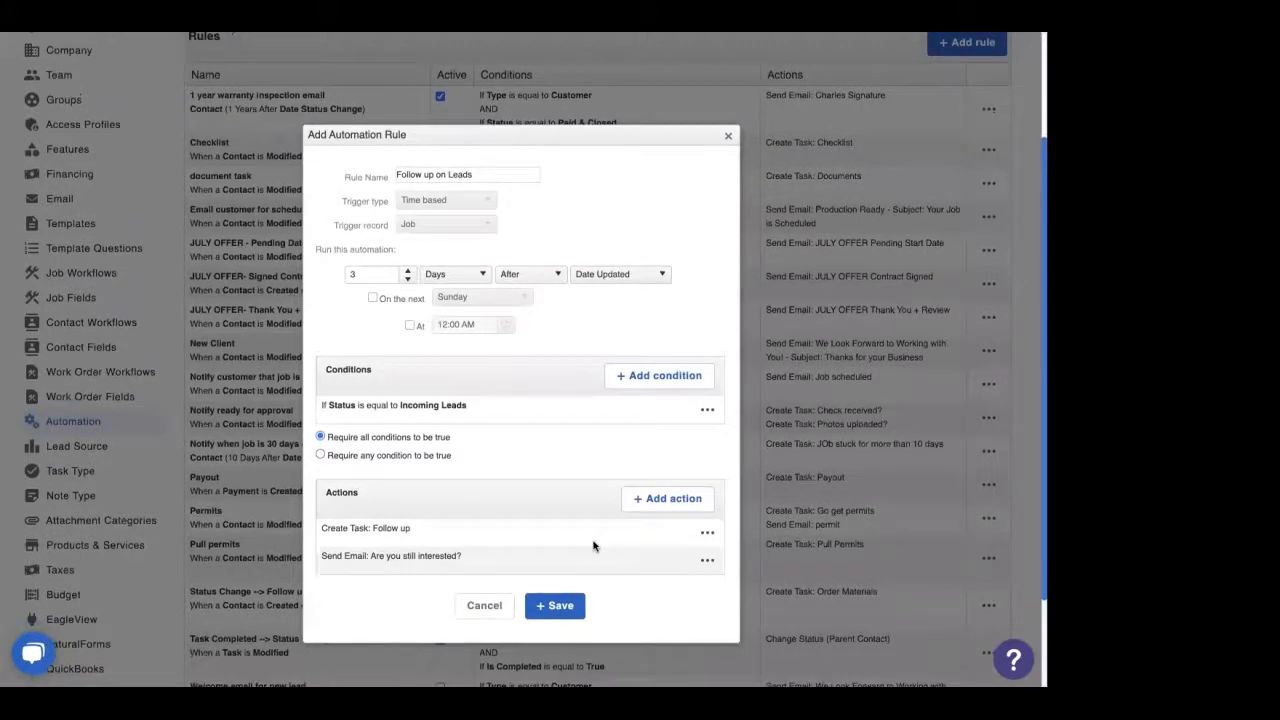
pyautogui.click(557, 606)
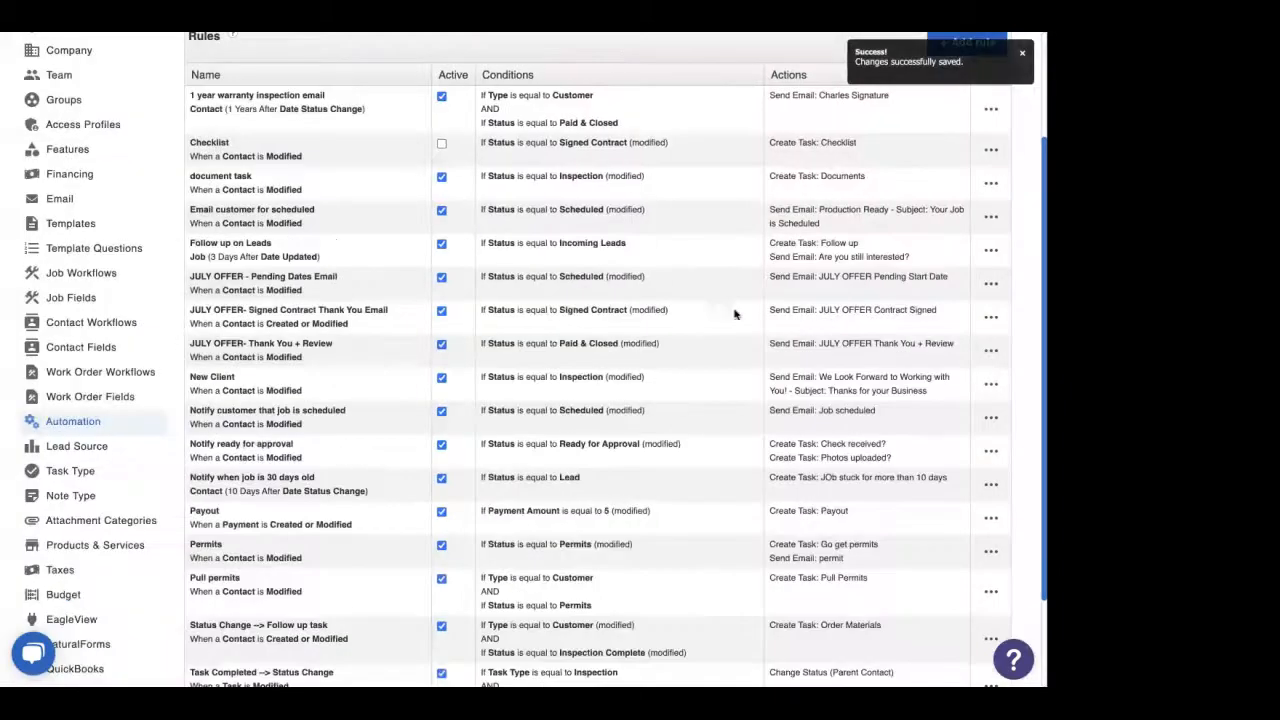
# - Duplicate the "Follow up on Leads" rule as "Obtaining Permits" and base its schedule on Date Status Change
pyautogui.click(991, 256)
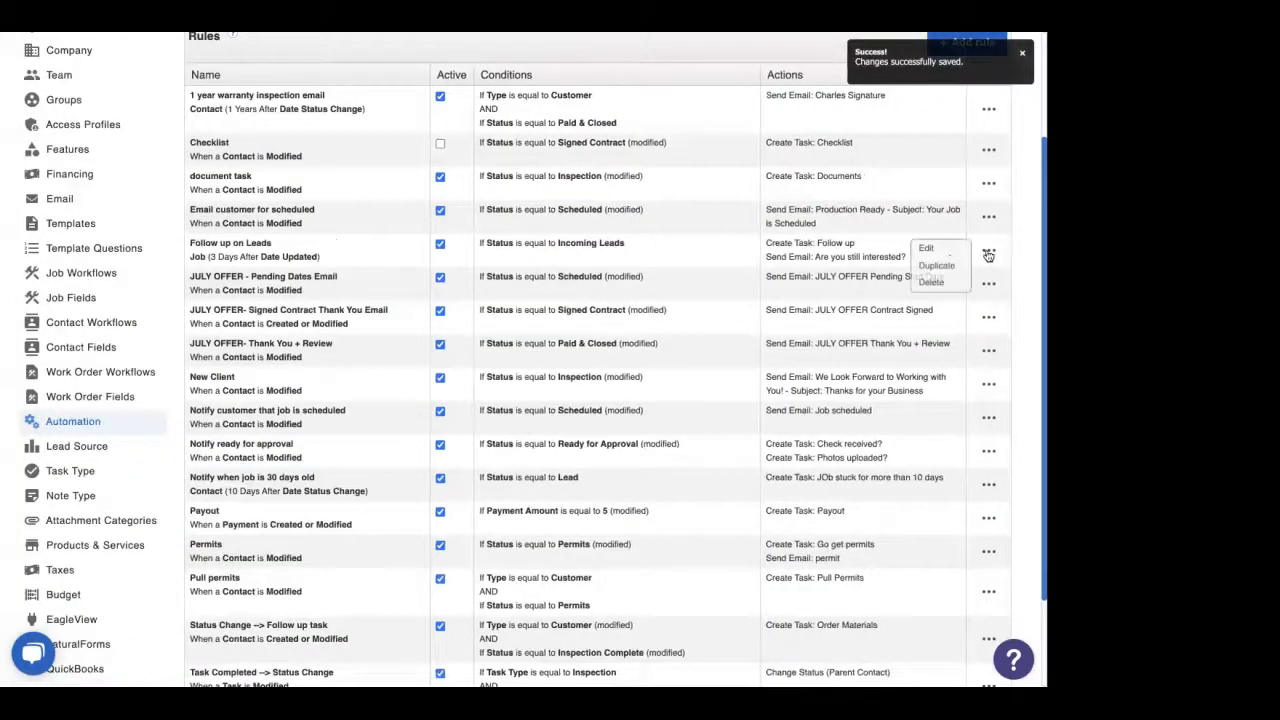
pyautogui.click(933, 267)
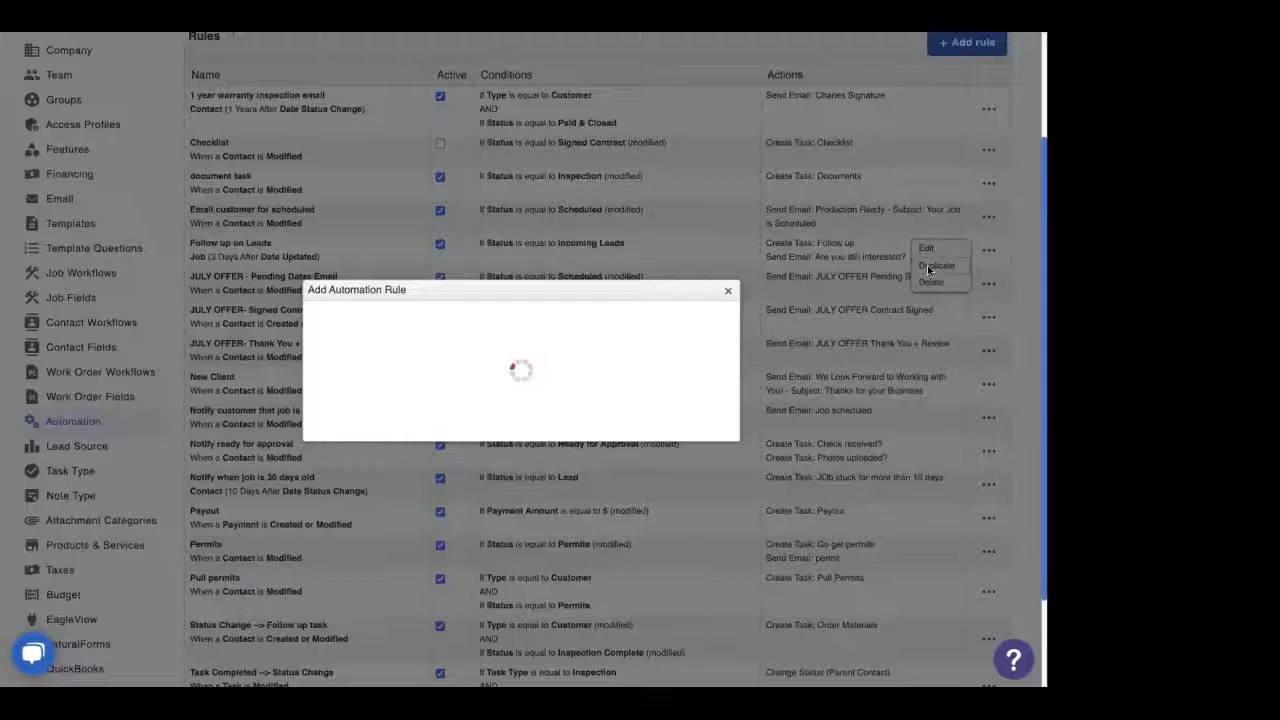
pyautogui.tripleClick(404, 191)
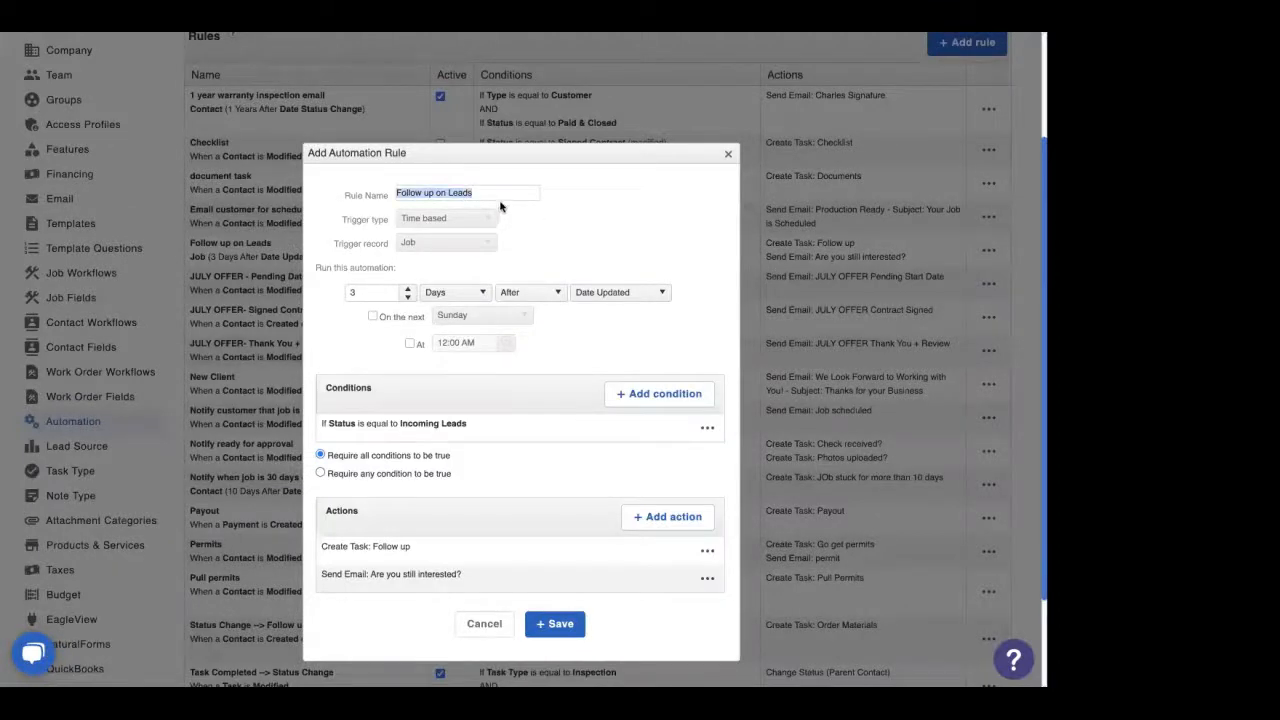
pyautogui.write('Ob')
pyautogui.click(631, 299)
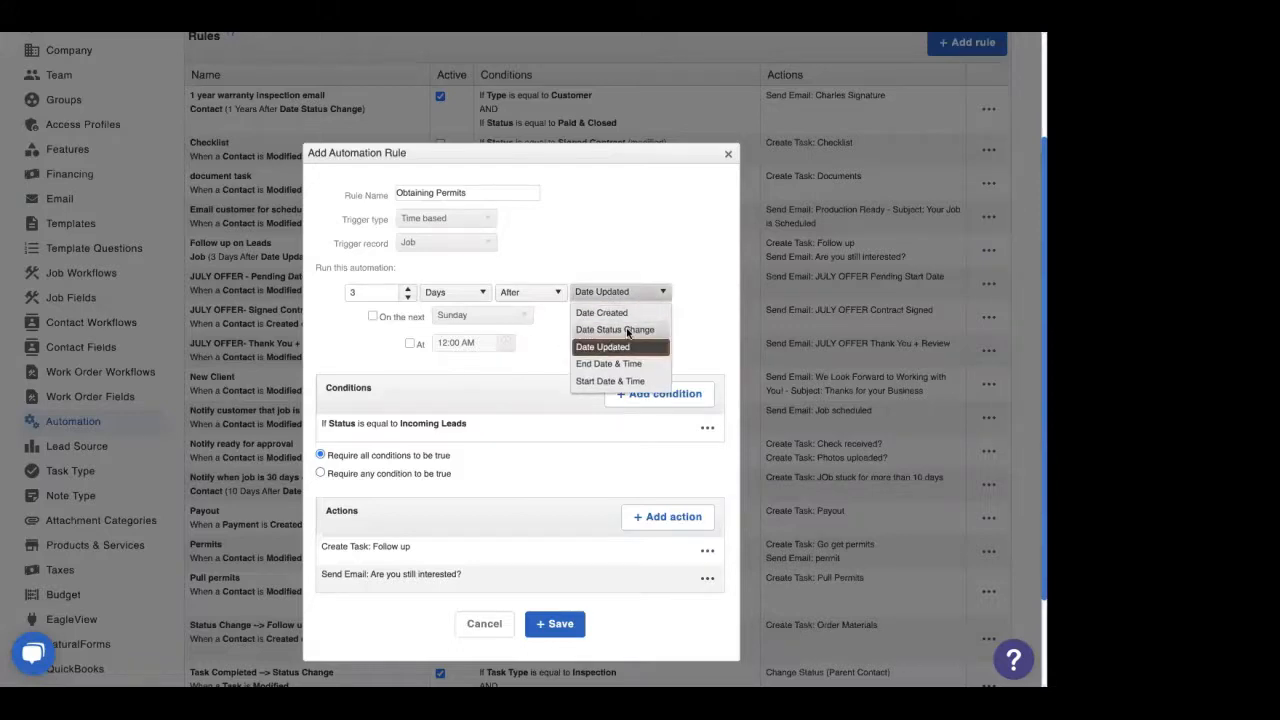
pyautogui.click(628, 331)
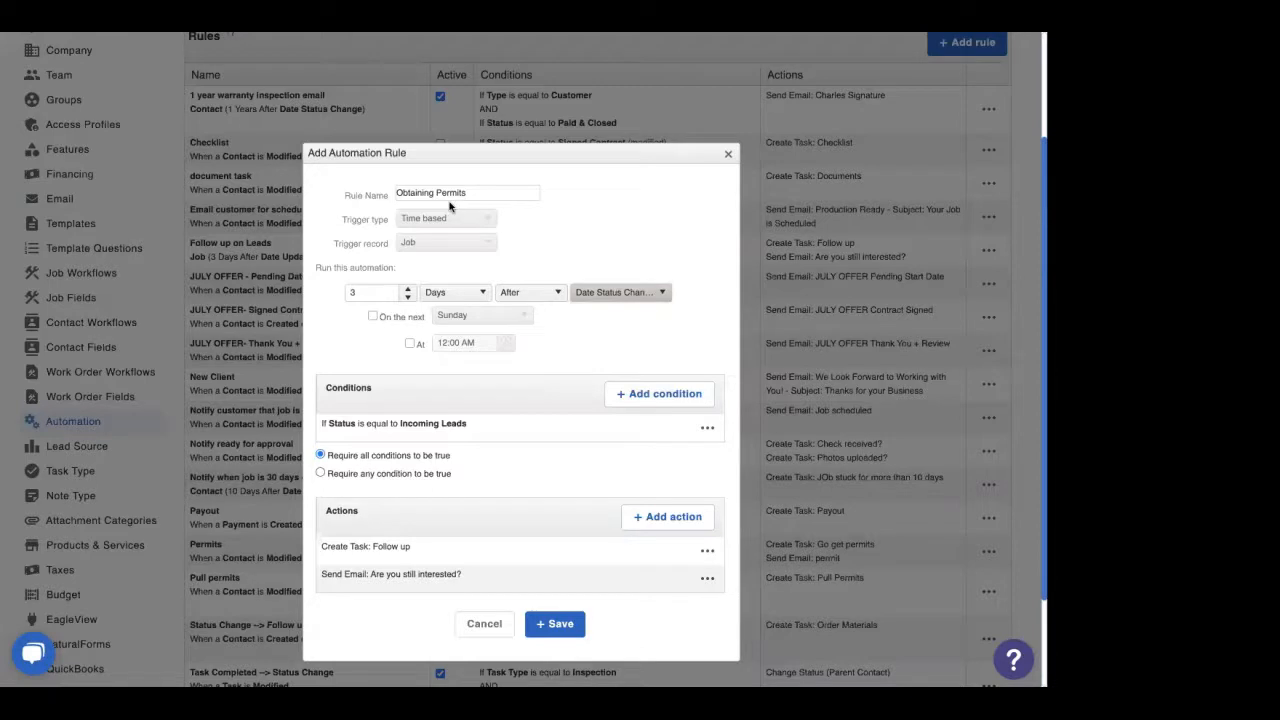
# - Change the duplicated rule's job condition to require that Status is equal to Obtain Permit
pyautogui.click(707, 429)
pyautogui.click(649, 424)
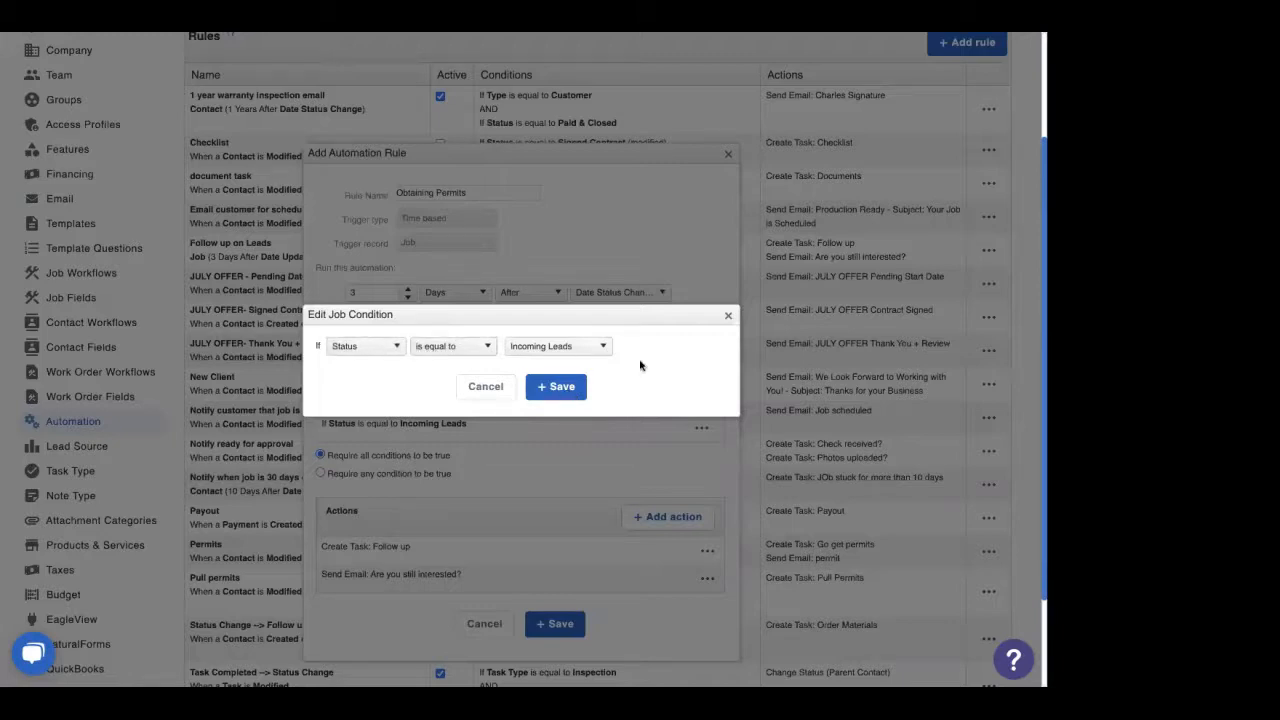
pyautogui.click(603, 350)
pyautogui.press('o')
pyautogui.press('o')
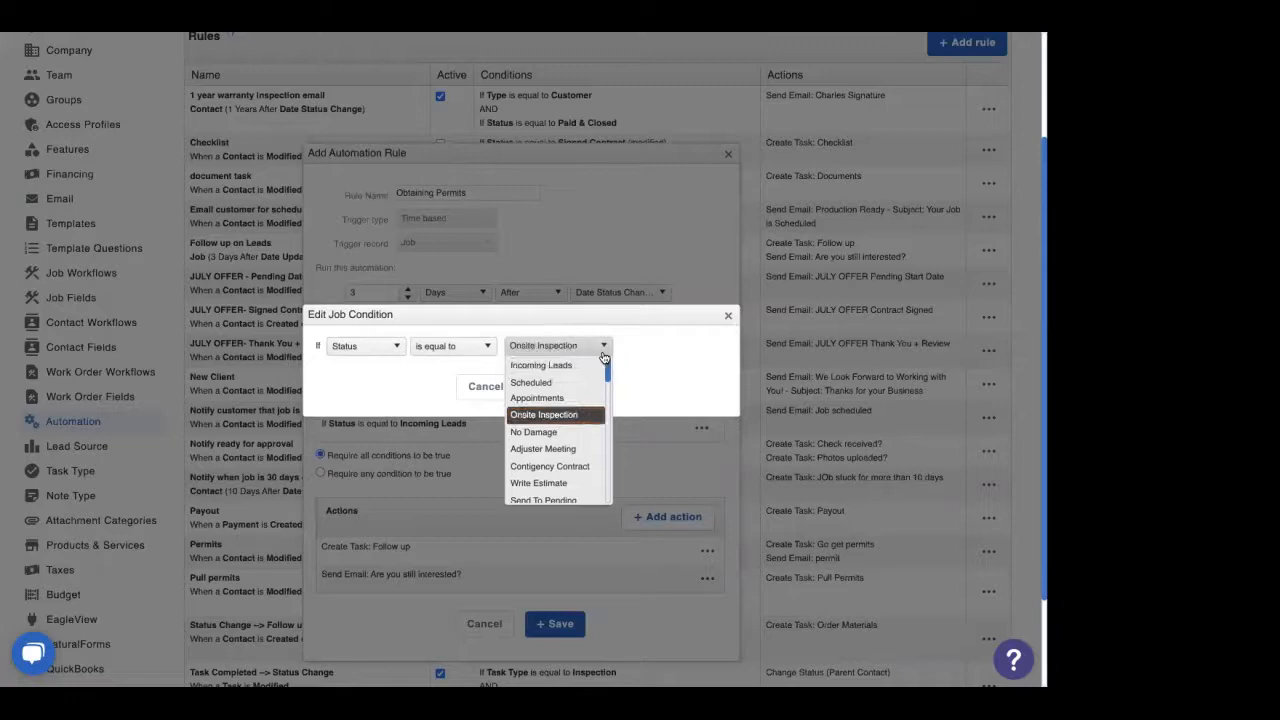
pyautogui.click(541, 494)
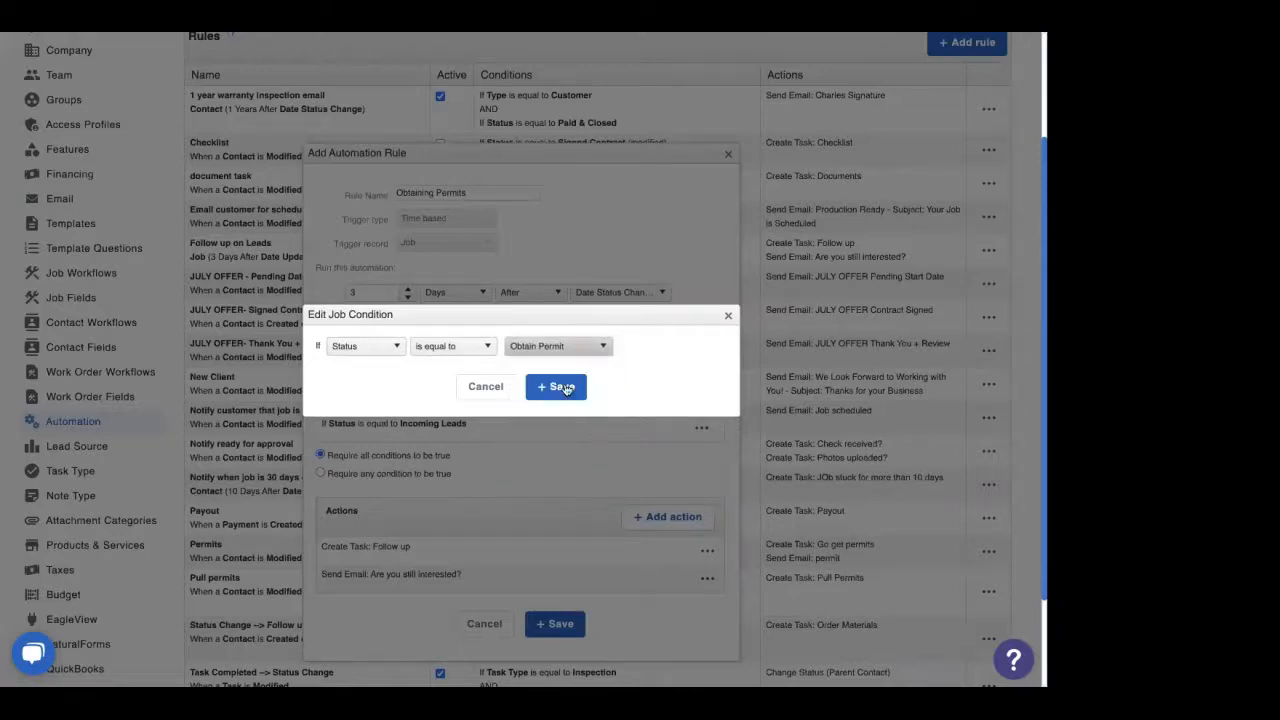
pyautogui.click(561, 388)
# - Rename the rule's Create Task action to "Obtain That Permit" and clear its description
pyautogui.click(707, 555)
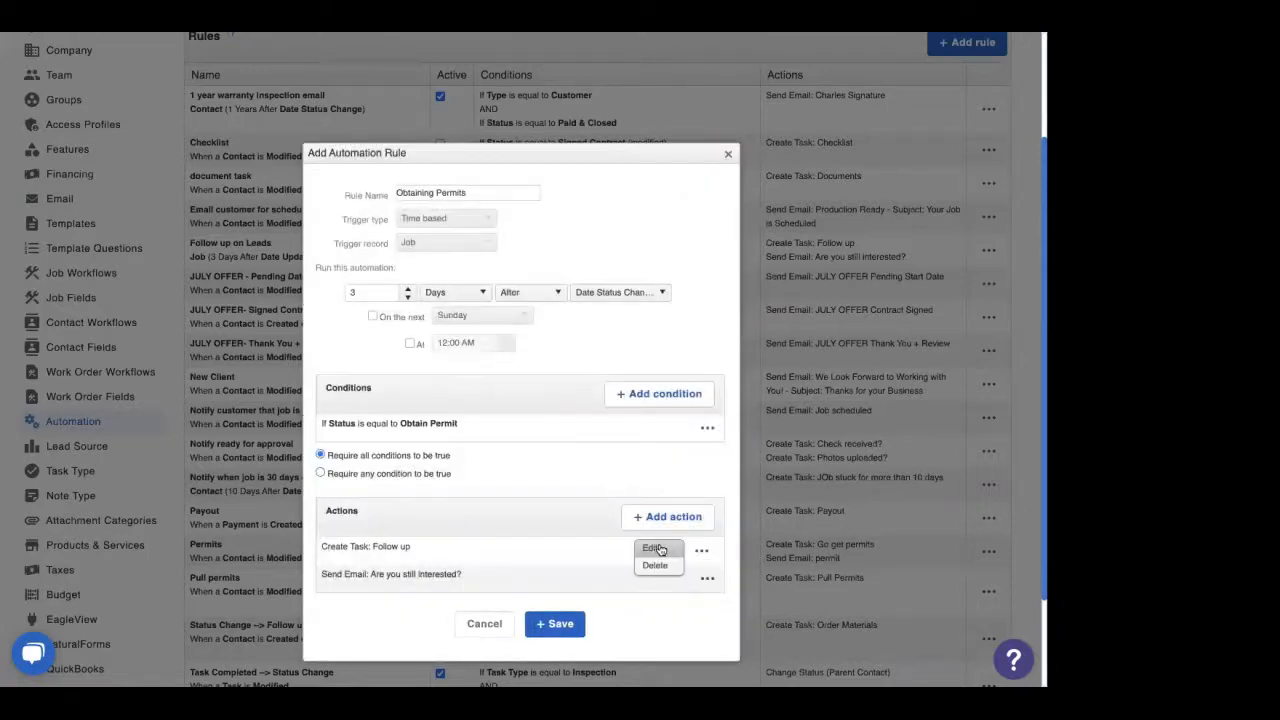
pyautogui.click(660, 550)
pyautogui.click(486, 300)
pyautogui.moveTo(460, 278); pyautogui.dragTo(350, 278)
pyautogui.write('Obtra')
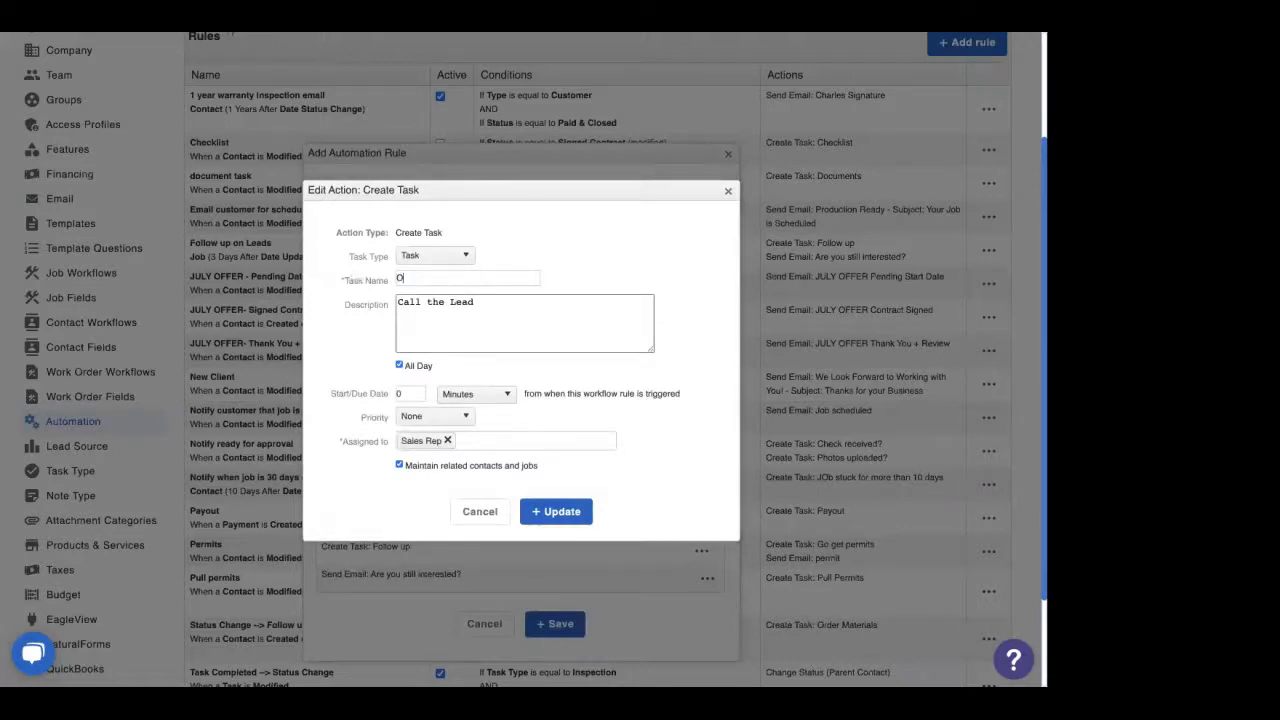
pyautogui.press('BackSpace')
pyautogui.press('BackSpace')
pyautogui.write('ain That Pe')
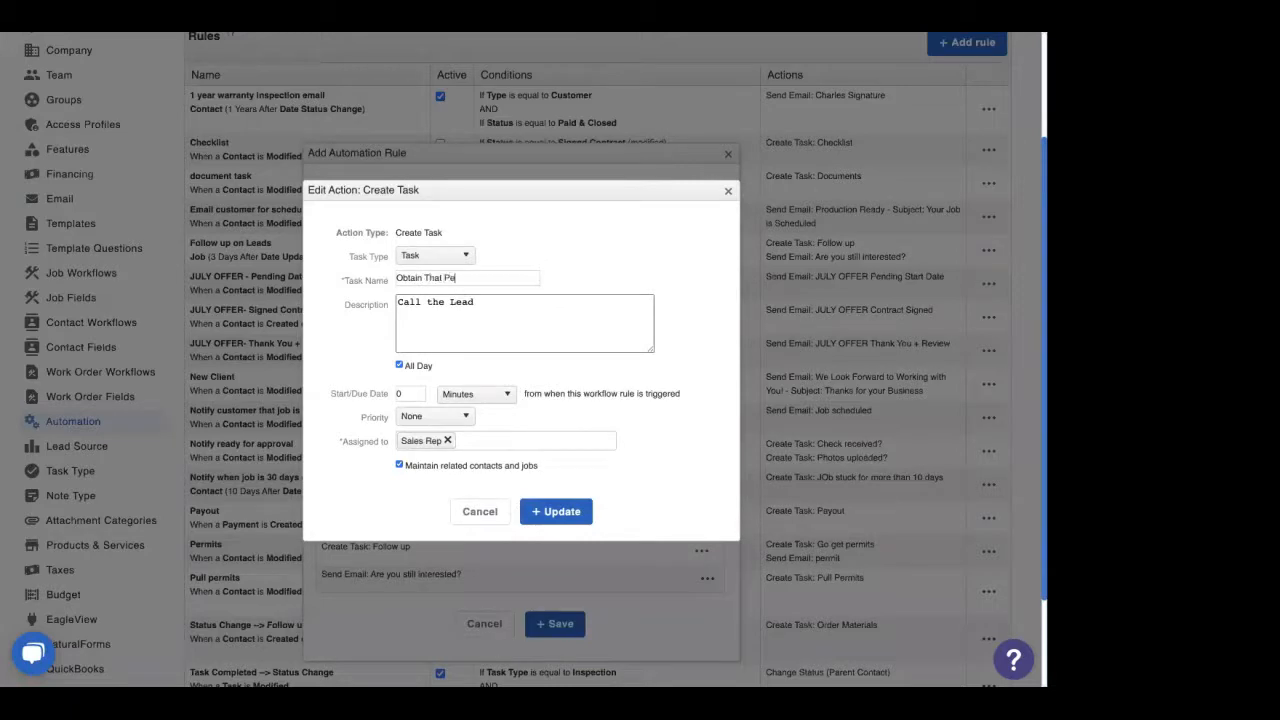
pyautogui.write('rmit')
pyautogui.moveTo(482, 306); pyautogui.dragTo(368, 300)
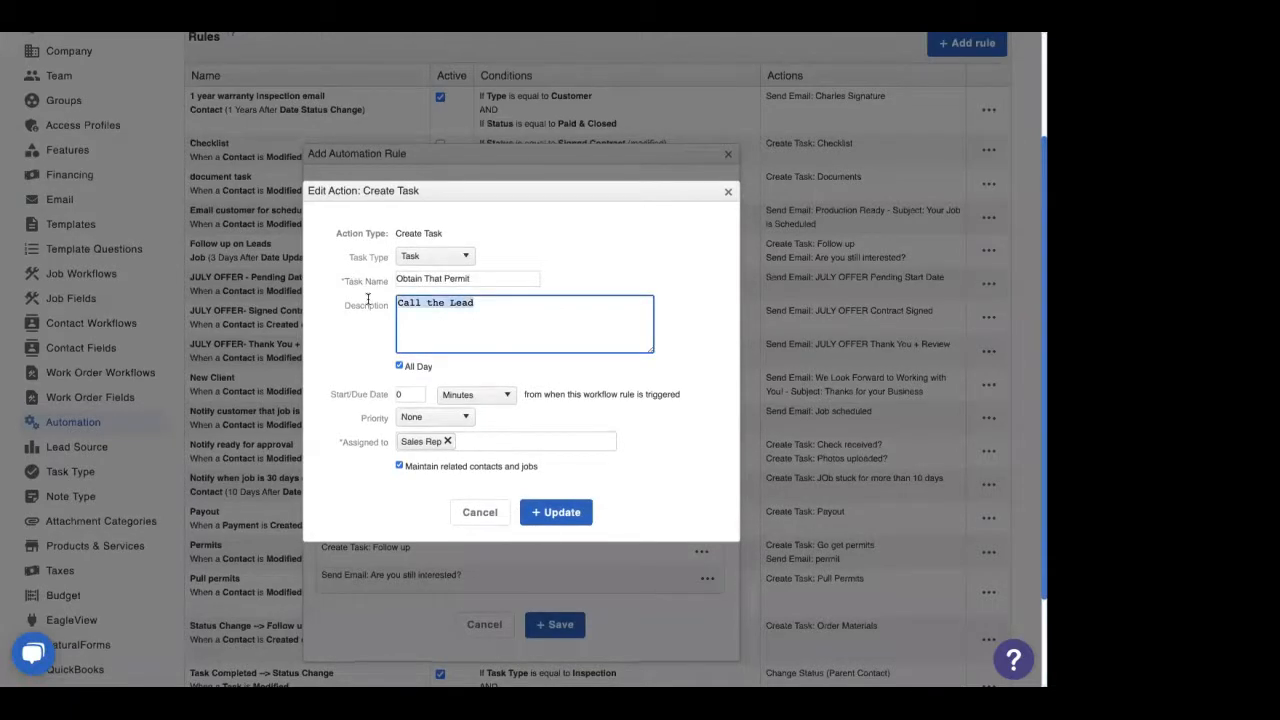
pyautogui.press('BackSpace')
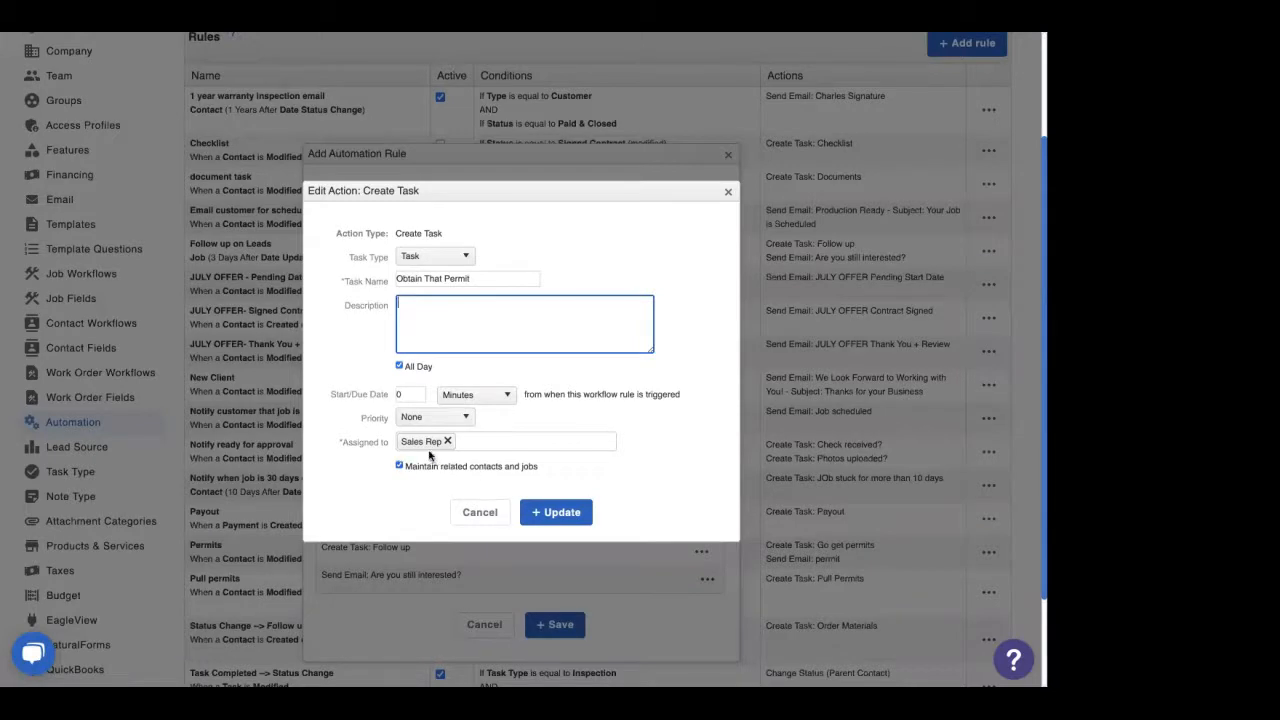
pyautogui.click(549, 512)
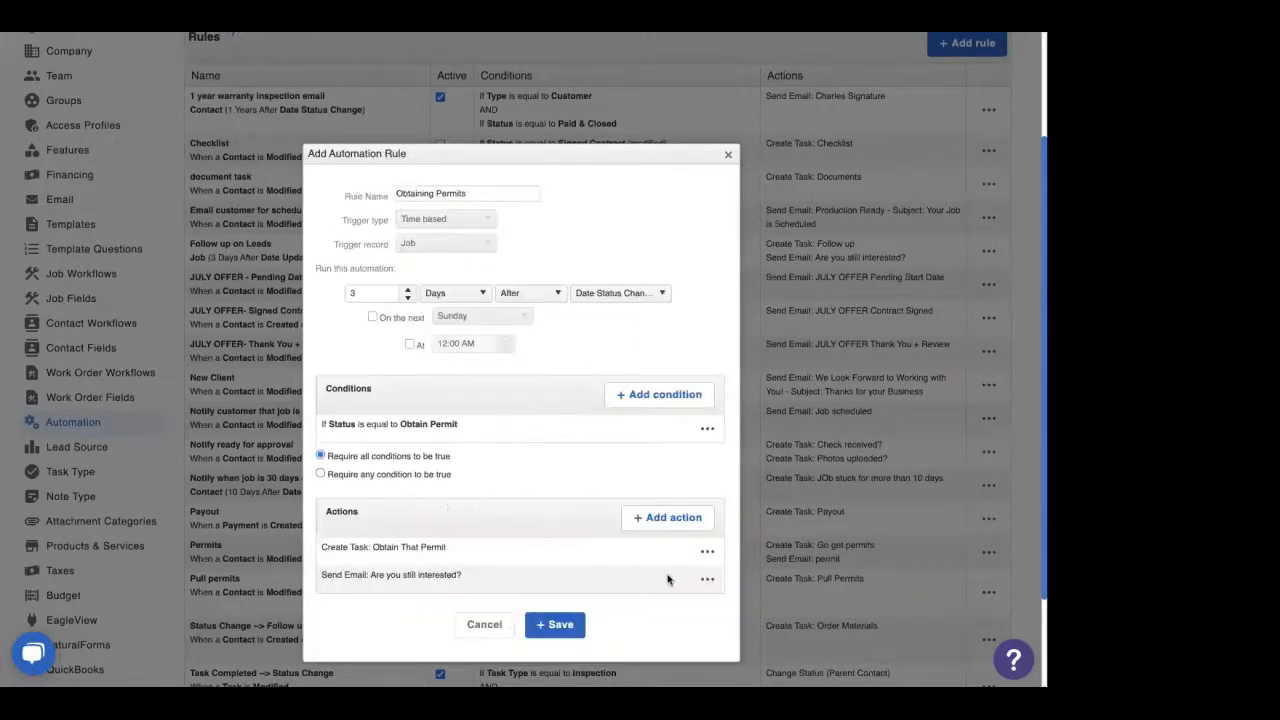
# - Switch the Send Email action to the Status Reminder template with a team member replacing the Primary Contact, and save the rule
pyautogui.click(710, 583)
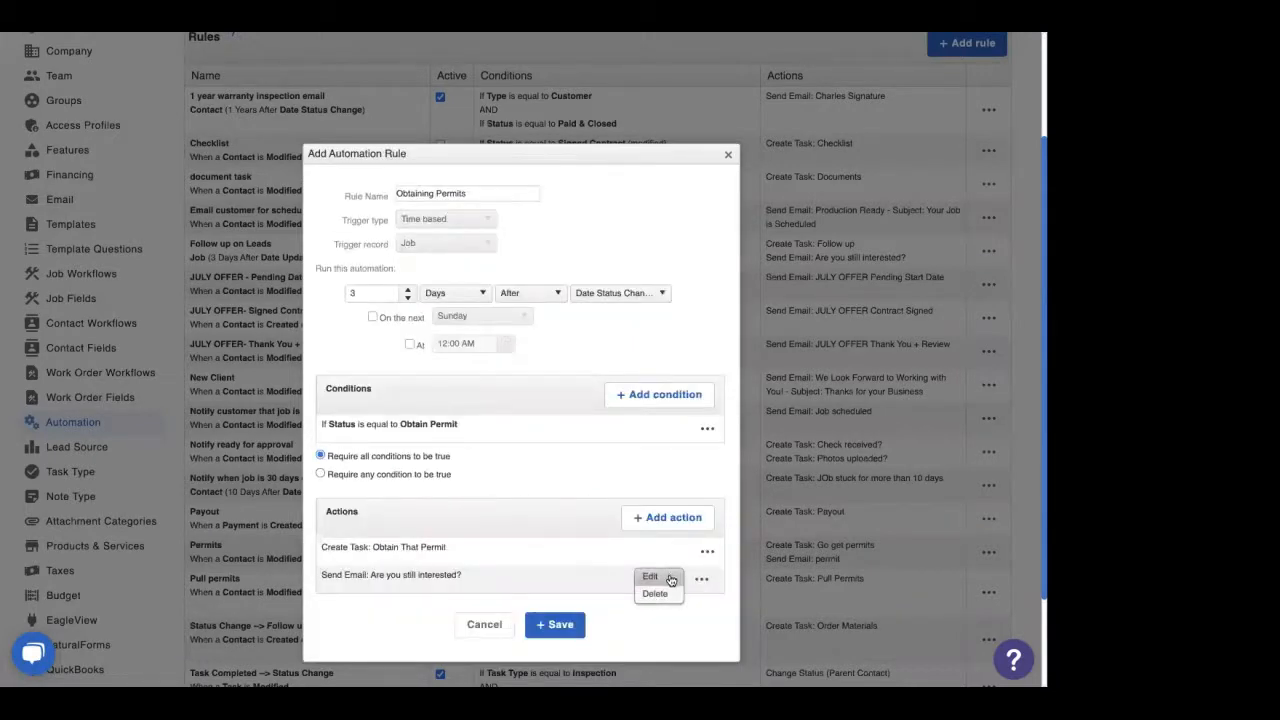
pyautogui.click(668, 579)
pyautogui.click(457, 338)
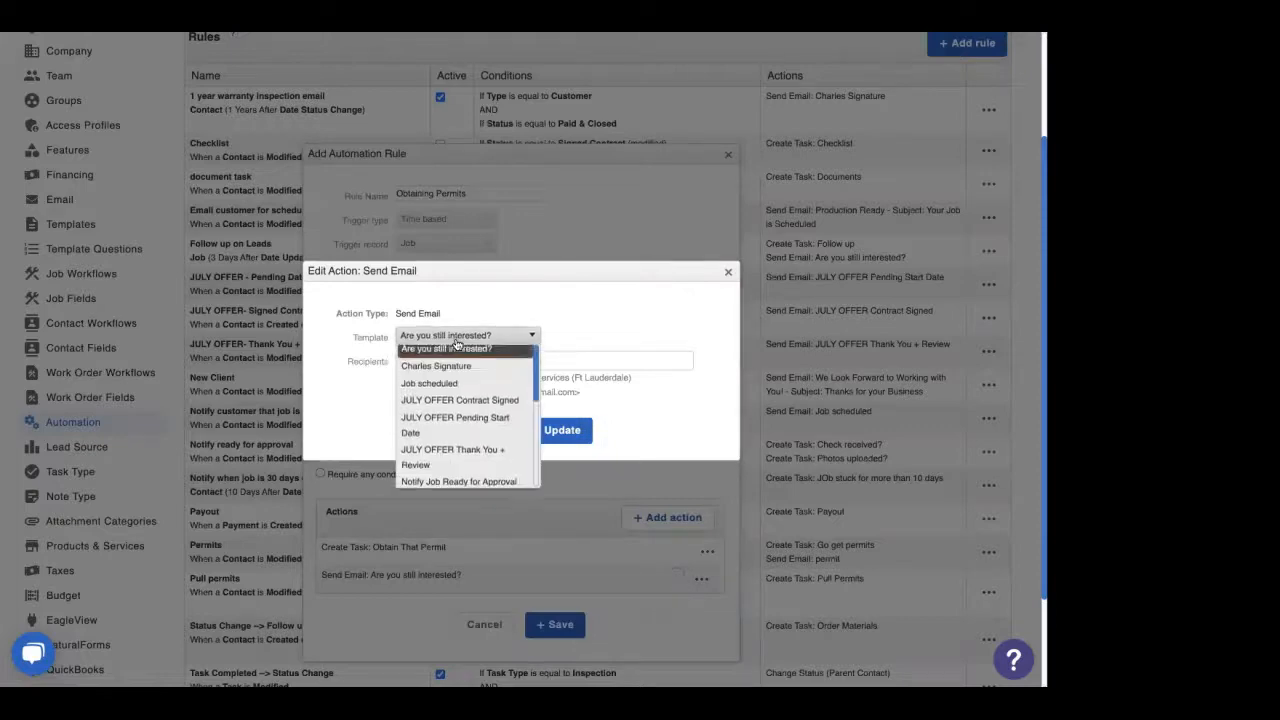
pyautogui.scroll(-5, 450, 405)
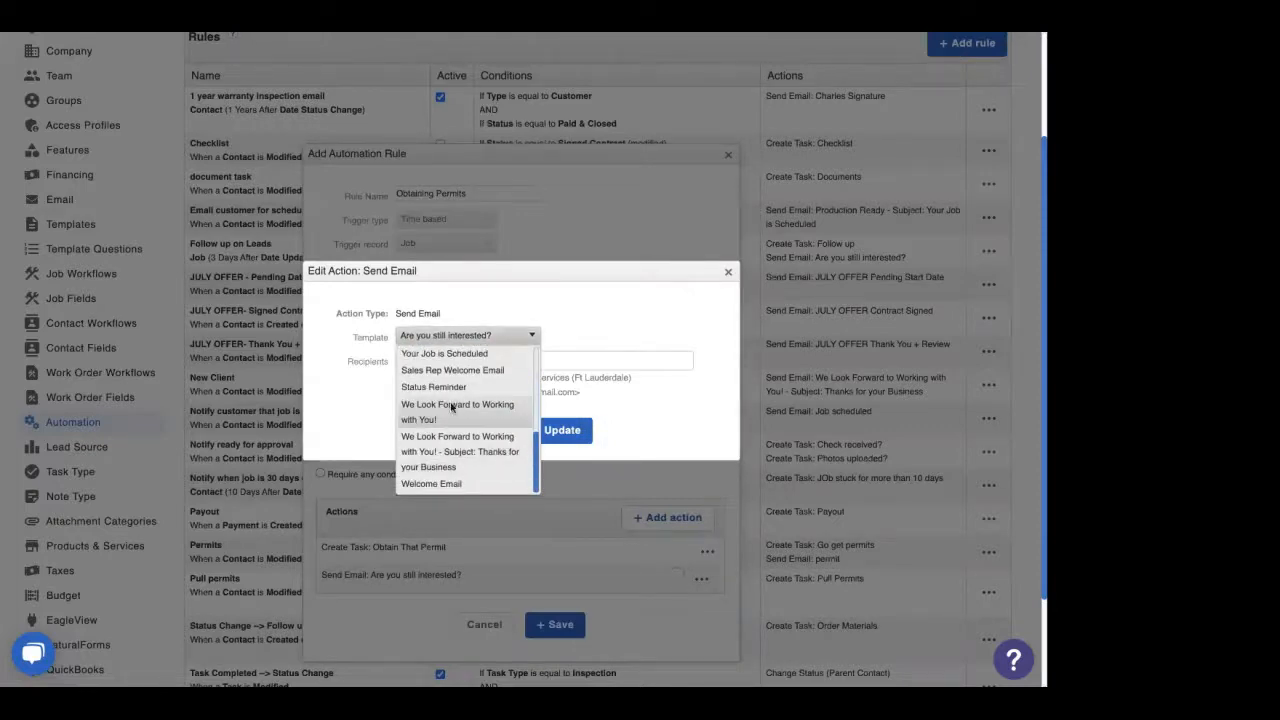
pyautogui.click(452, 387)
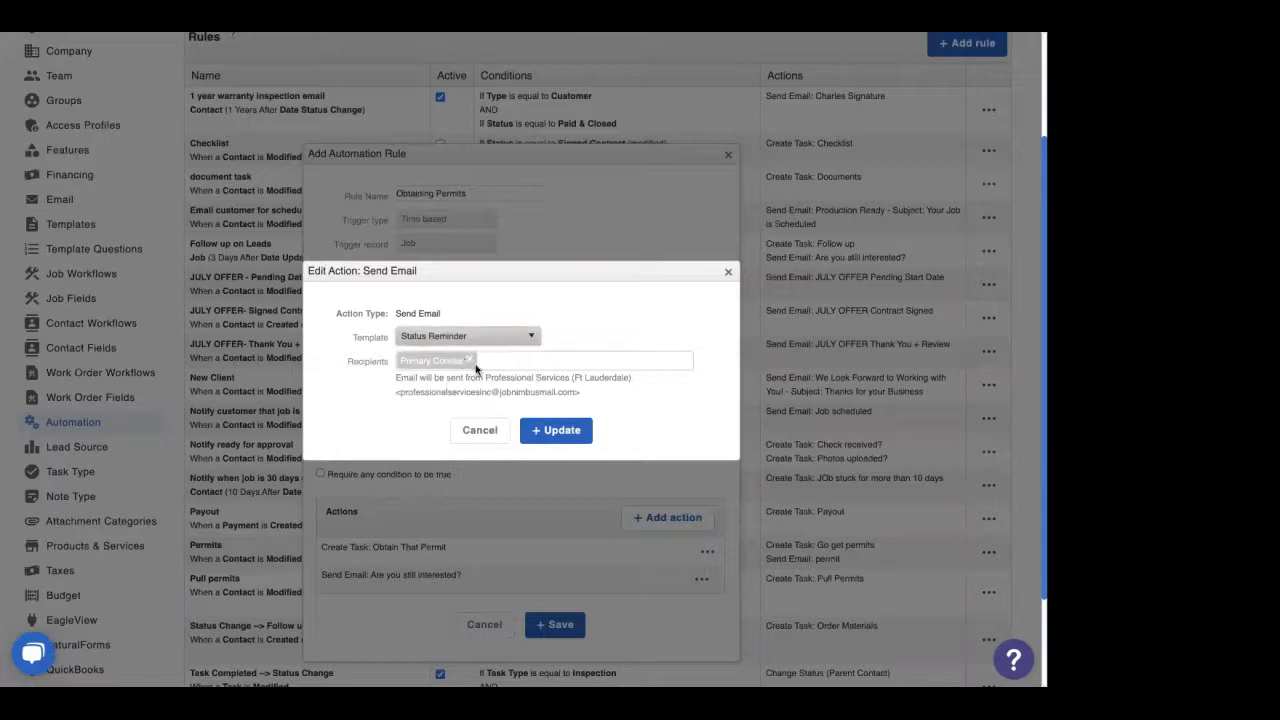
pyautogui.click(469, 360)
pyautogui.click(472, 363)
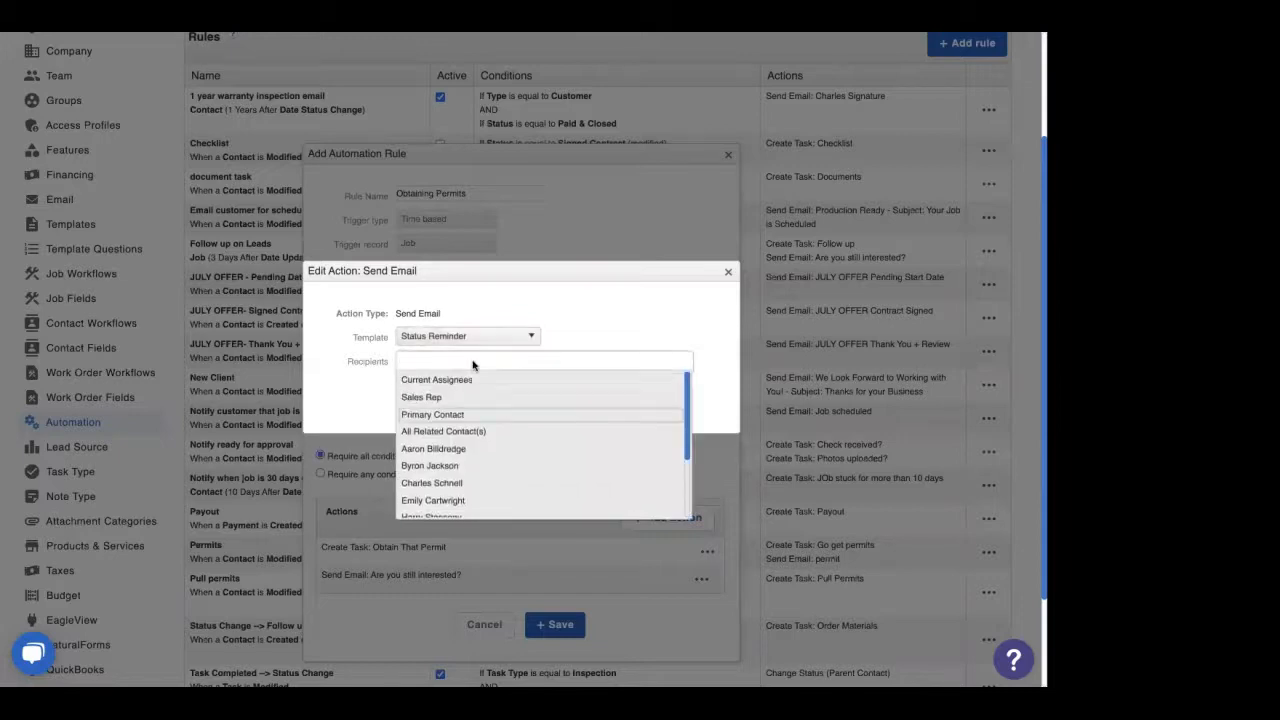
pyautogui.scroll(-2, 463, 483)
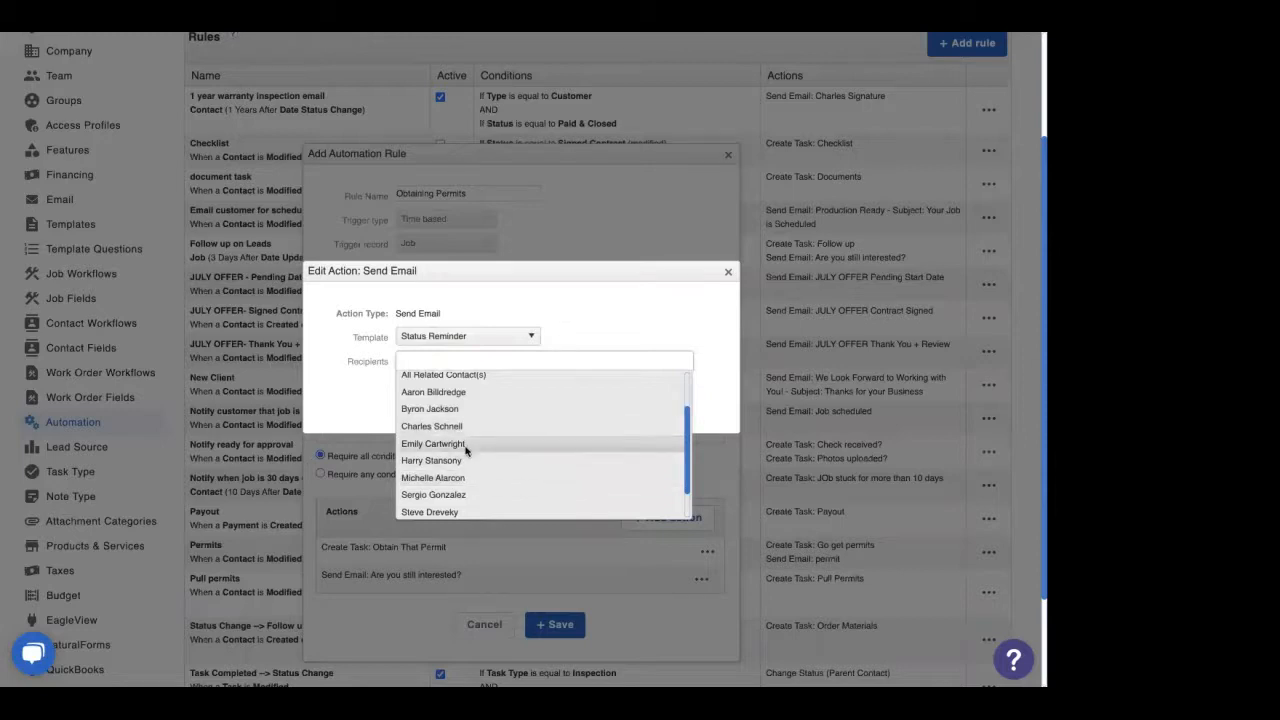
pyautogui.click(459, 460)
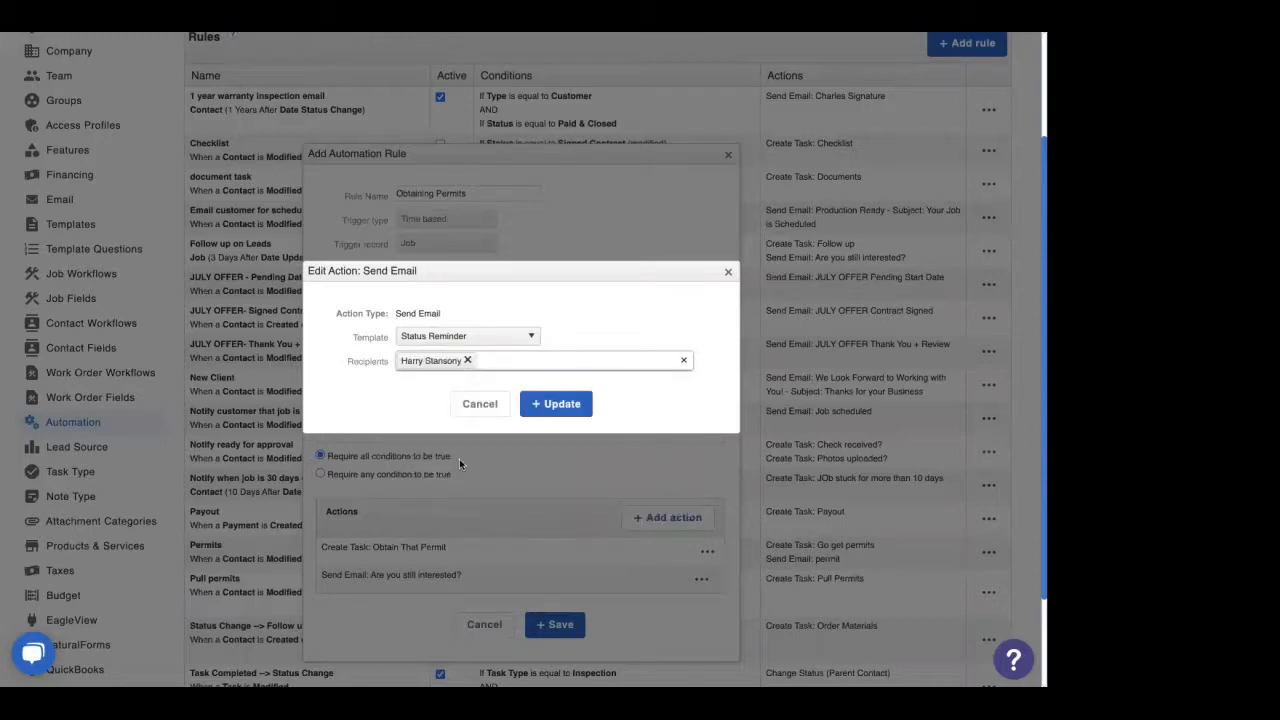
pyautogui.click(564, 406)
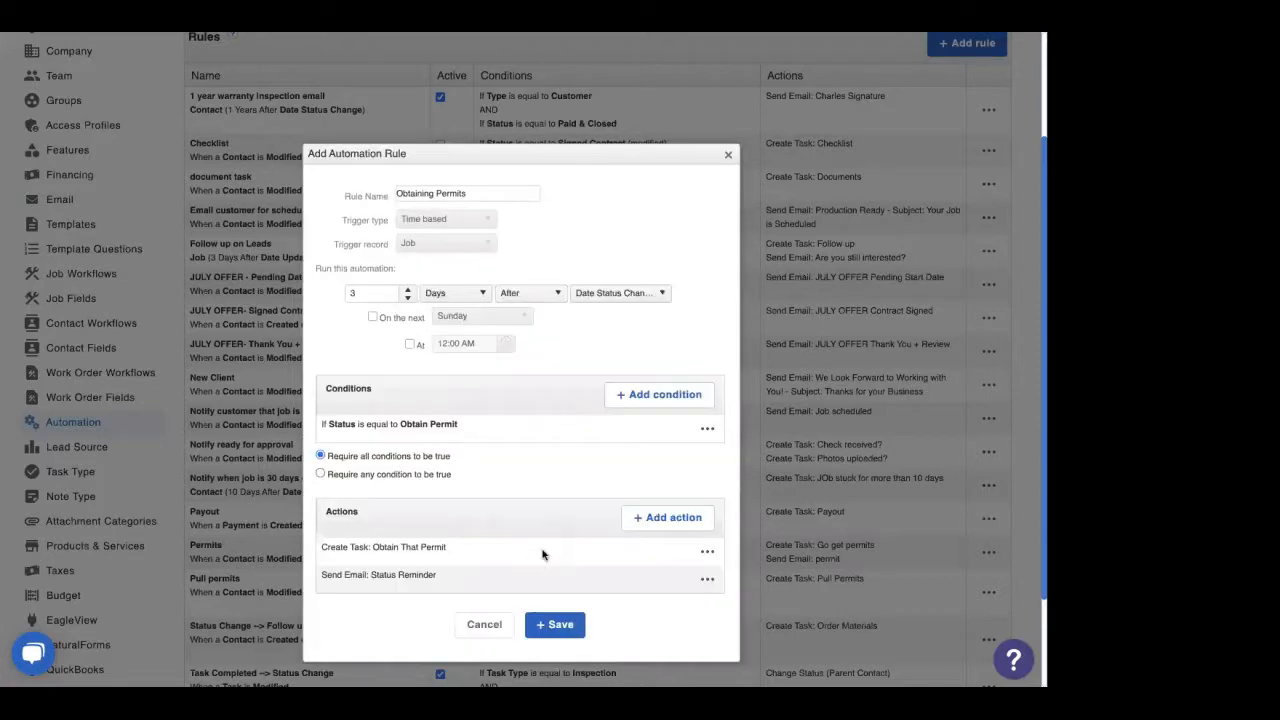
pyautogui.click(557, 627)
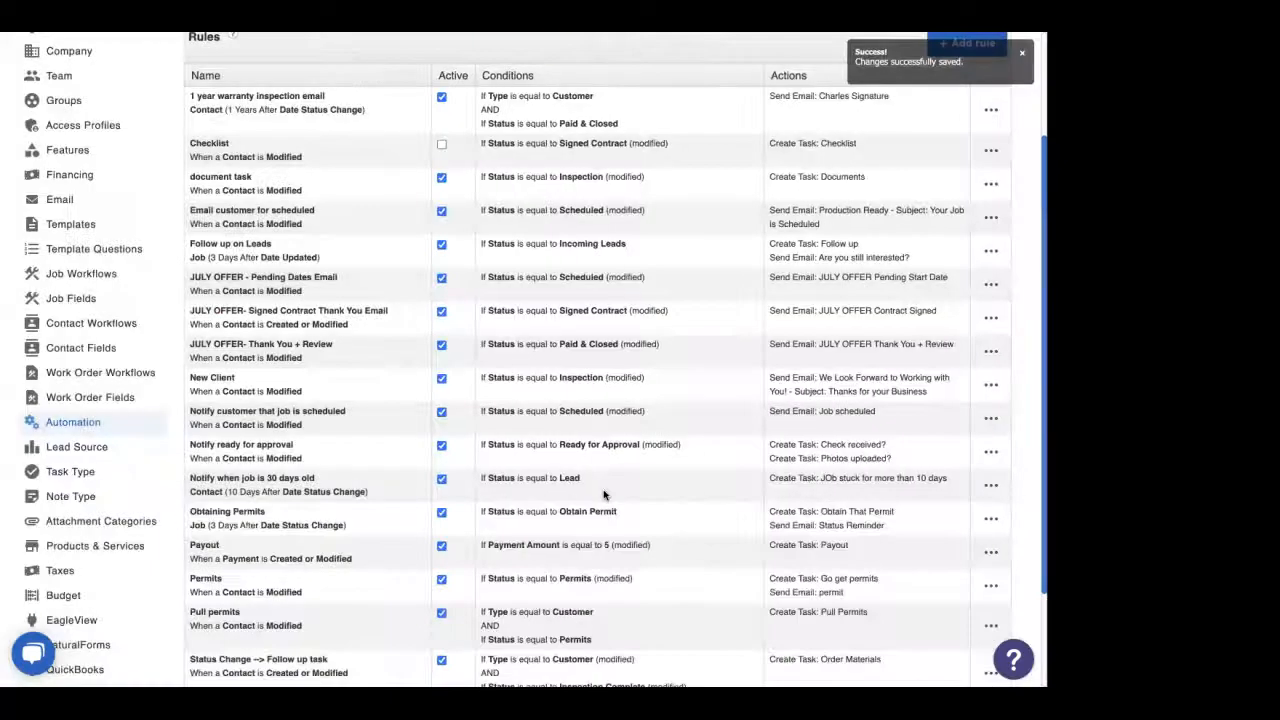